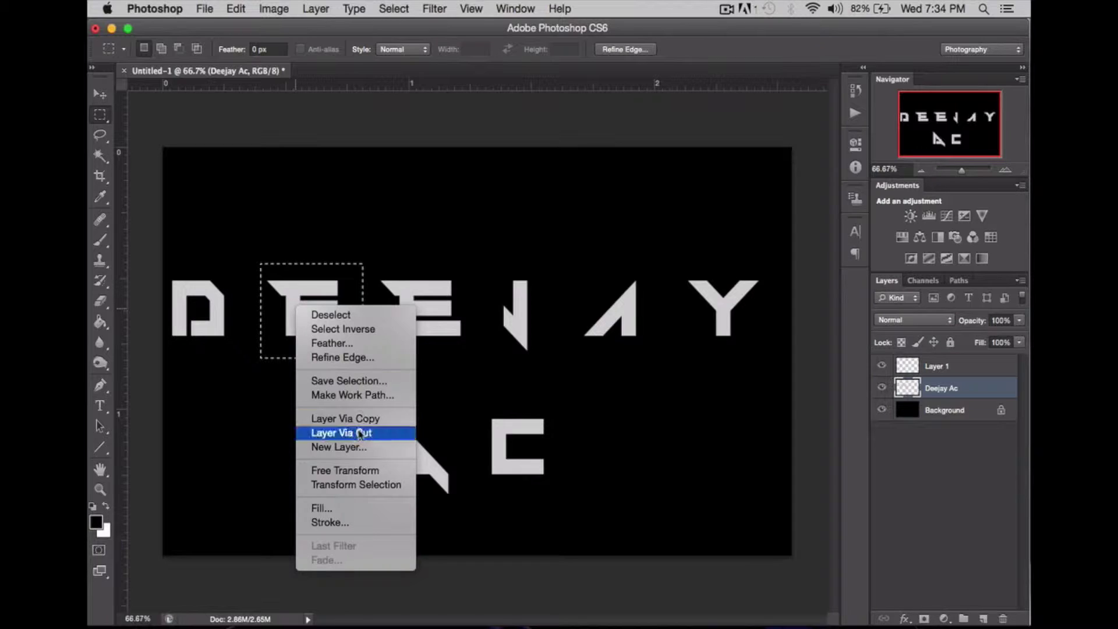
# Cut the second E and the J of DEEJAY from the Deejay Ac layer onto separate layers.
pyautogui.moveTo(381, 267)
pyautogui.mouseDown()
pyautogui.moveTo(490, 361)
pyautogui.moveTo(481, 349)
pyautogui.mouseUp()
pyautogui.click(935, 419)
pyautogui.rightClick(473, 293)
pyautogui.click(500, 419)
pyautogui.click(935, 438)
pyautogui.moveTo(472, 243); pyautogui.dragTo(537, 361)
pyautogui.rightClick(517, 315)
pyautogui.click(547, 442)
# Cut the A and the Y of DEEJAY from the Deejay Ac layer onto separate layers.
pyautogui.click(941, 454)
pyautogui.moveTo(586, 246); pyautogui.dragTo(656, 383)
pyautogui.rightClick(637, 326)
pyautogui.click(666, 452)
pyautogui.moveTo(769, 372); pyautogui.dragTo(769, 372)
pyautogui.click(736, 338)
pyautogui.rightClick(718, 323)
pyautogui.click(674, 268)
pyautogui.moveTo(670, 240); pyautogui.dragTo(769, 353)
pyautogui.rightClick(731, 324)
pyautogui.click(766, 453)
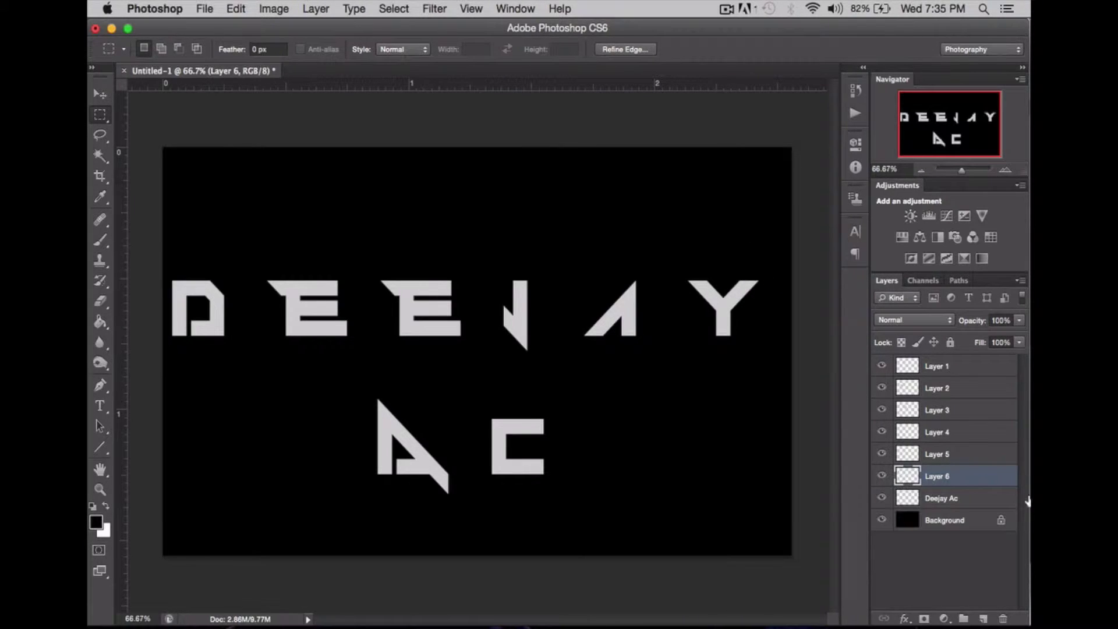
# Cut the A of the lower word AC onto its own layer.
pyautogui.click(946, 499)
pyautogui.moveTo(347, 386); pyautogui.dragTo(460, 513)
pyautogui.rightClick(415, 355)
pyautogui.click(479, 483)
# Cut the C of the lower word onto its own layer and remove the leftover Deejay Ac layer.
pyautogui.moveTo(480, 400)
pyautogui.mouseDown()
pyautogui.moveTo(591, 487)
pyautogui.moveTo(551, 489)
pyautogui.mouseUp()
pyautogui.rightClick(550, 465)
pyautogui.click(579, 483)
pyautogui.press('Return')
pyautogui.click(939, 517)
pyautogui.rightClick(548, 422)
pyautogui.click(588, 484)
pyautogui.click(959, 550)
# Rename Layer 1 to Layer 4 as D, E, E and J.
pyautogui.doubleClick(934, 371)
pyautogui.press('Escape')
pyautogui.doubleClick(931, 389)
pyautogui.write('E')
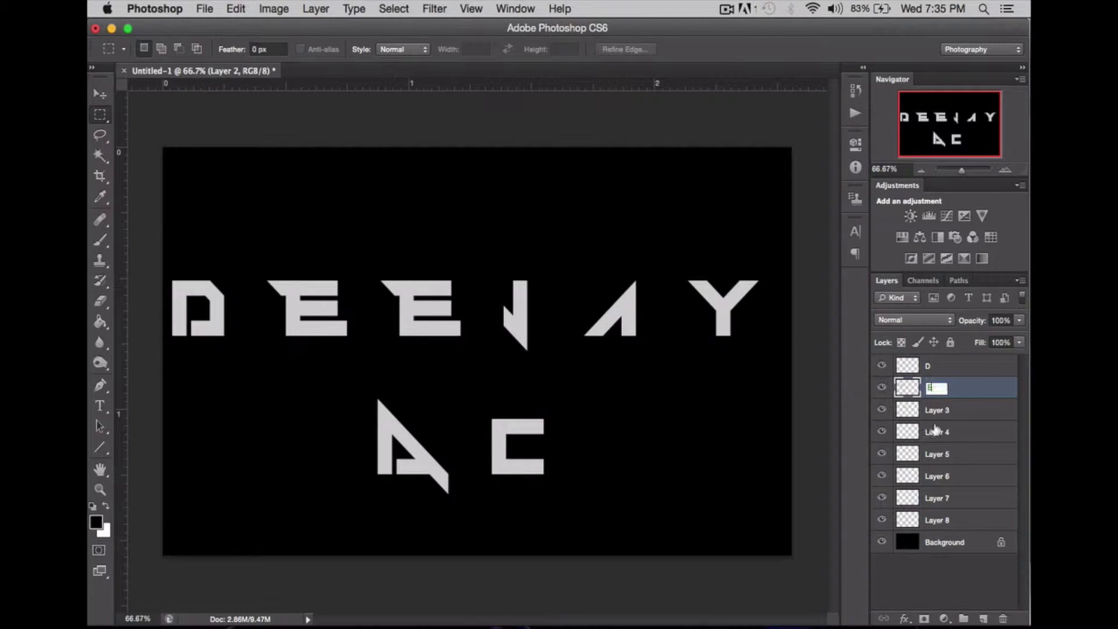
pyautogui.doubleClick(937, 411)
pyautogui.write('E')
pyautogui.doubleClick(934, 432)
pyautogui.write('J')
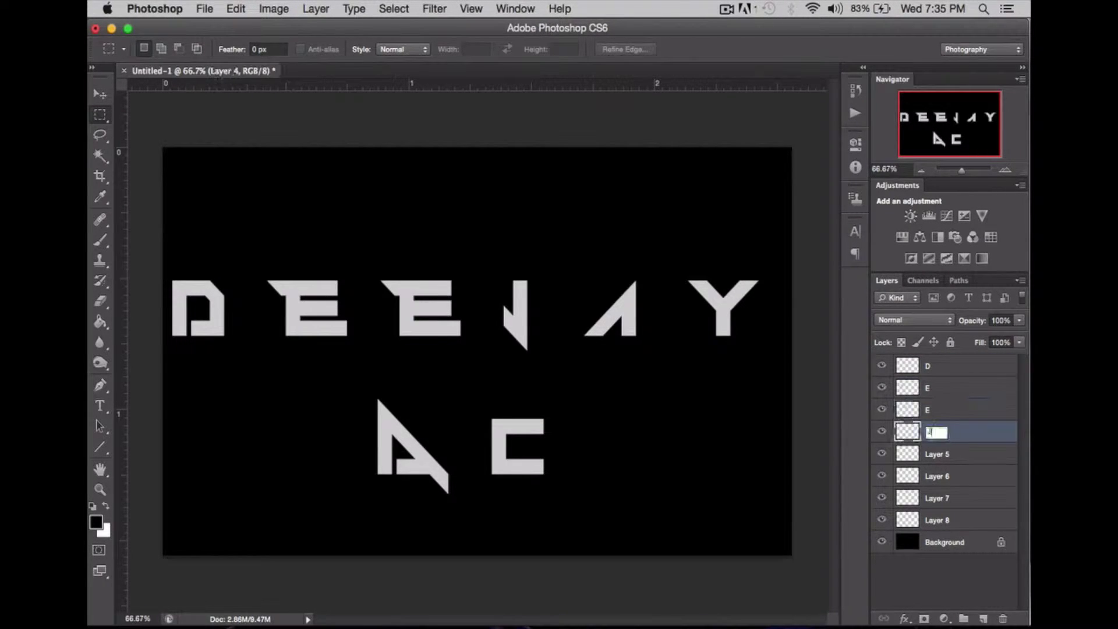
# Rename Layer 5 to Layer 8 as A, Y, A and C.
pyautogui.doubleClick(936, 455)
pyautogui.write('A')
pyautogui.doubleClick(931, 478)
pyautogui.write('Y')
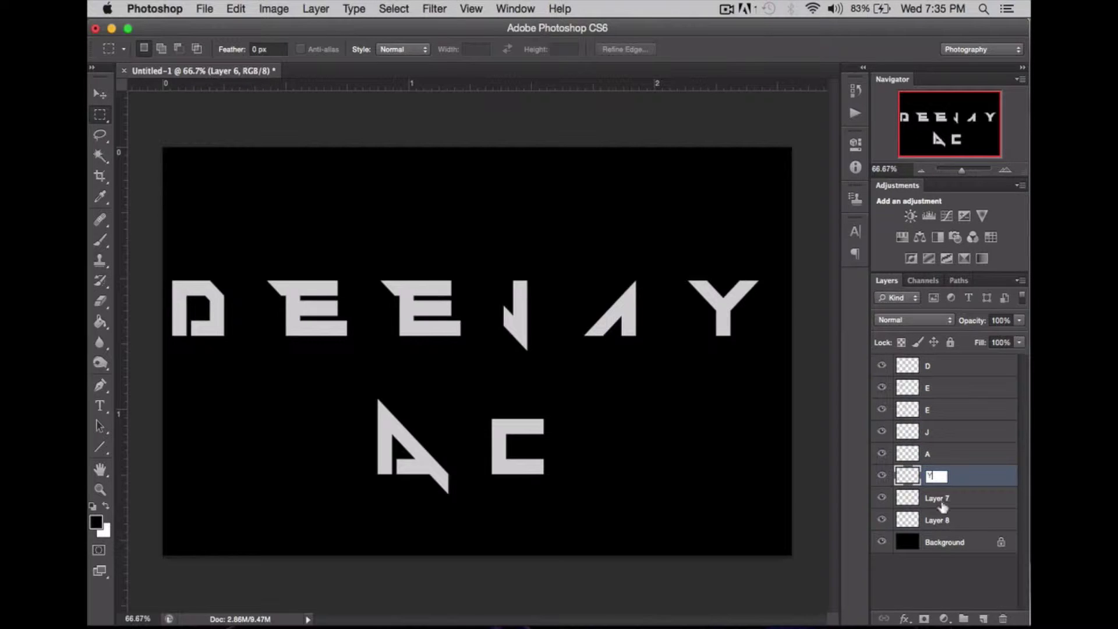
pyautogui.doubleClick(936, 498)
pyautogui.write('A')
pyautogui.doubleClick(941, 521)
pyautogui.write('C')
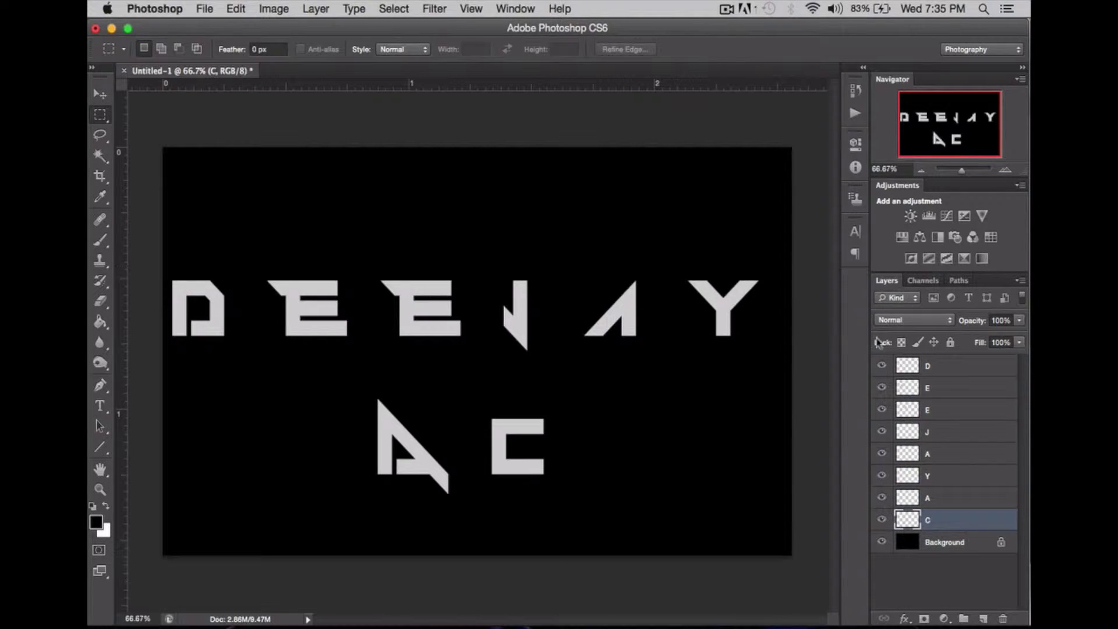
# Move the first E left until it overlaps the right edge of the D.
pyautogui.click(932, 387)
pyautogui.press('v')
pyautogui.moveTo(474, 270); pyautogui.dragTo(438, 272)
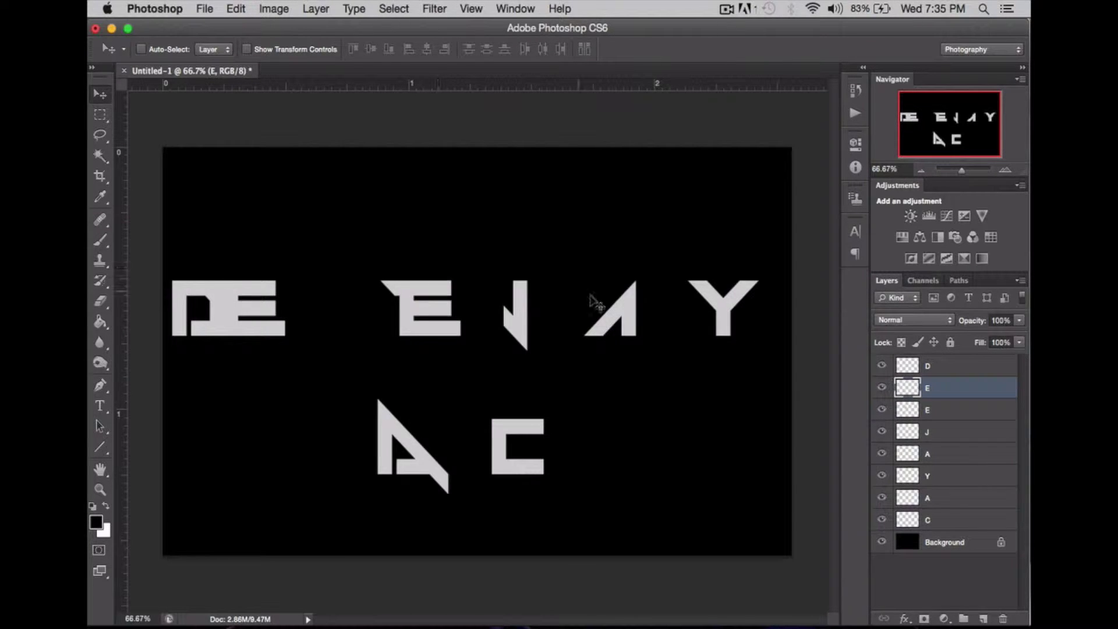
# Load the D's outline as a selection, expand it by 7 pixels and delete that area from the first E.
pyautogui.keyDown('super'); pyautogui.doubleClick(903, 366); pyautogui.keyUp('super')
pyautogui.press('Escape')
pyautogui.click(394, 8)
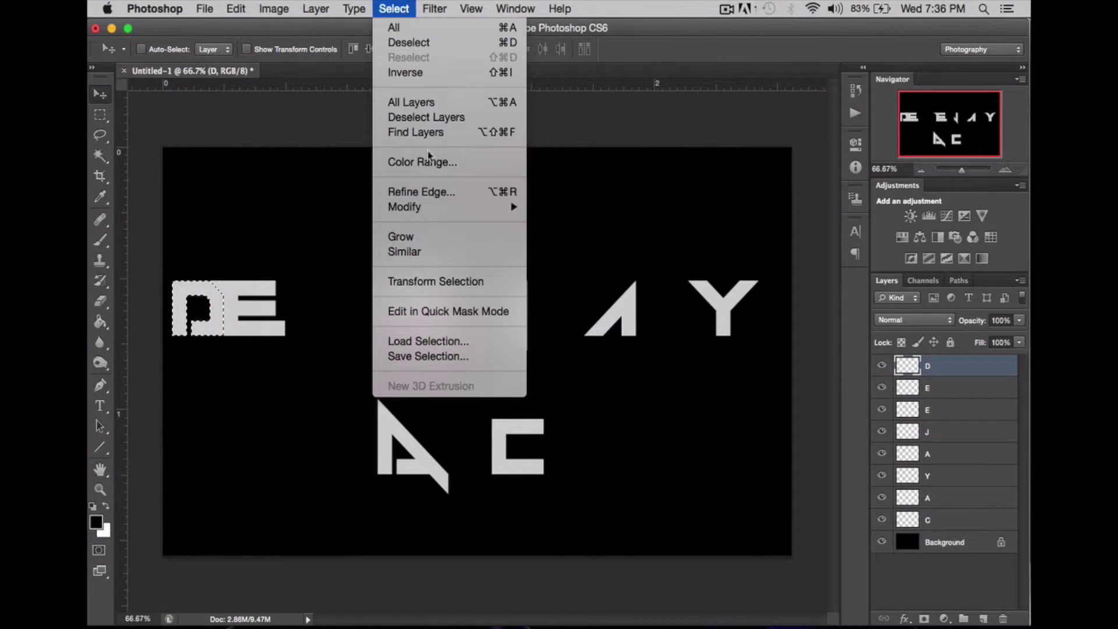
pyautogui.moveTo(448, 206)
pyautogui.click(599, 244)
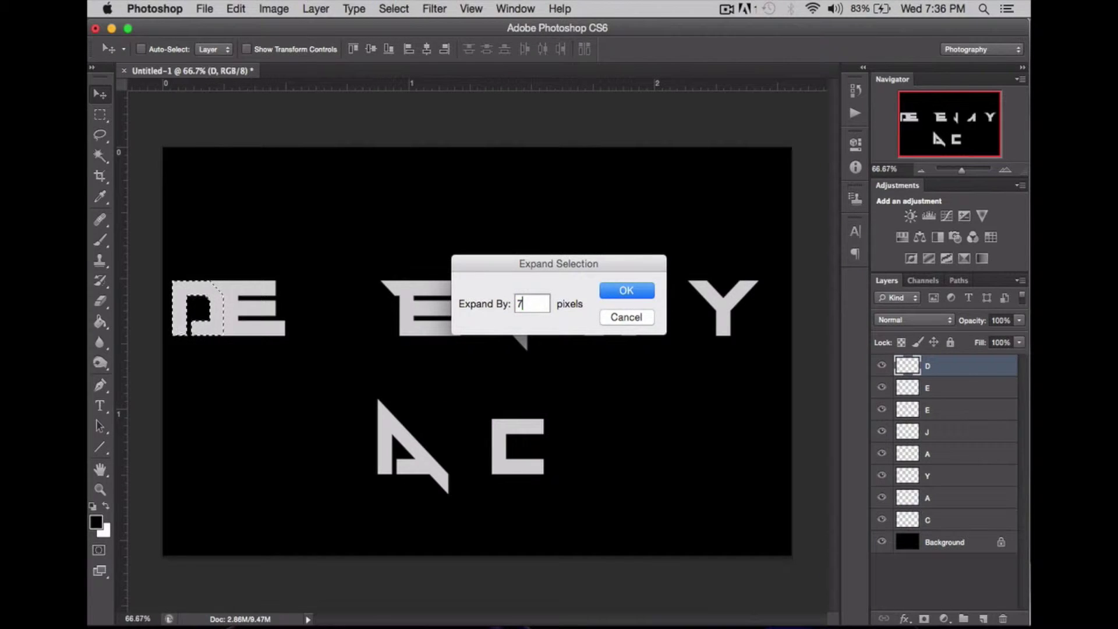
pyautogui.press('Return')
pyautogui.click(969, 387)
# Clear the selection and move the second E left until it overlaps the first E.
pyautogui.click(968, 409)
pyautogui.press('super+d')
pyautogui.moveTo(489, 327); pyautogui.dragTo(377, 332)
pyautogui.click(394, 8)
pyautogui.moveTo(399, 205)
pyautogui.click(562, 235)
pyautogui.press('Return')
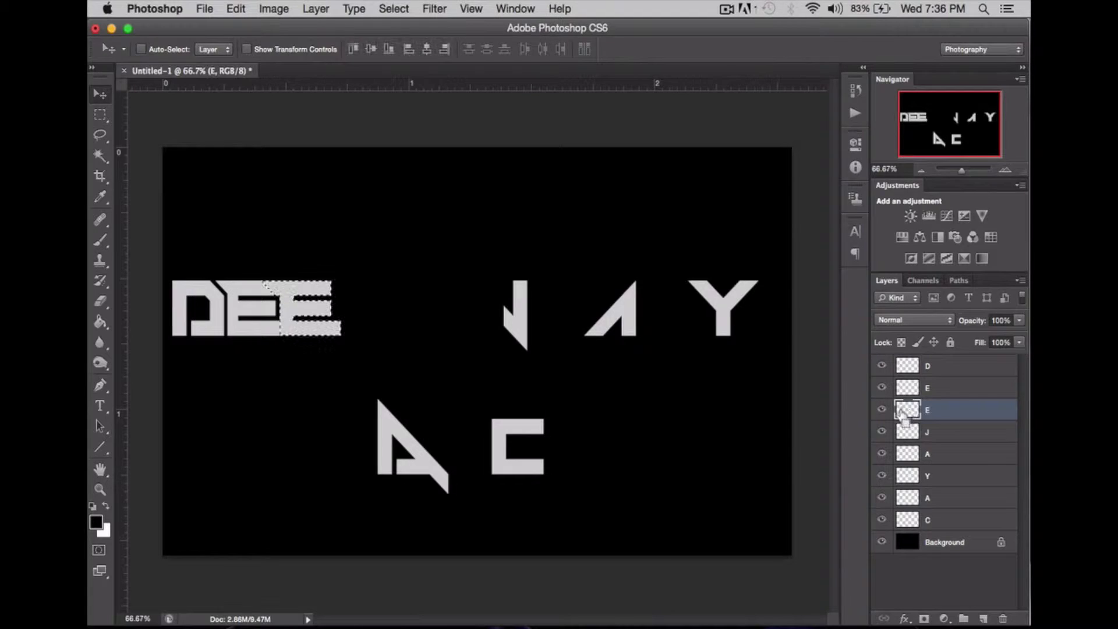
# Expand the selection of the second E's outline and delete that area from the first E.
pyautogui.click(394, 9)
pyautogui.moveTo(400, 205)
pyautogui.click(567, 235)
pyautogui.press('Return')
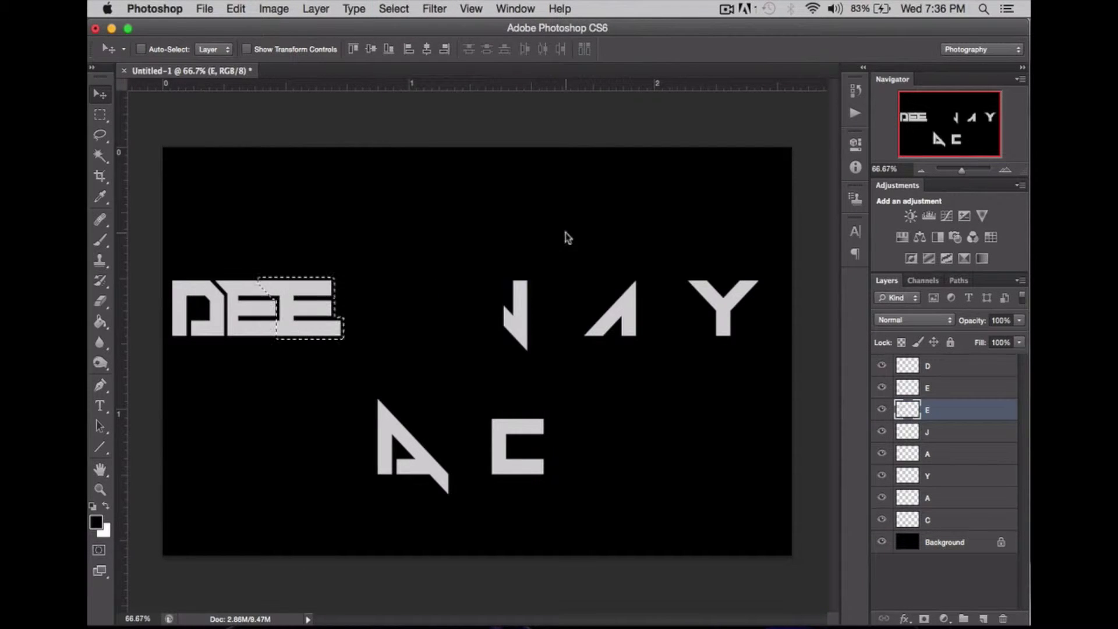
pyautogui.click(943, 390)
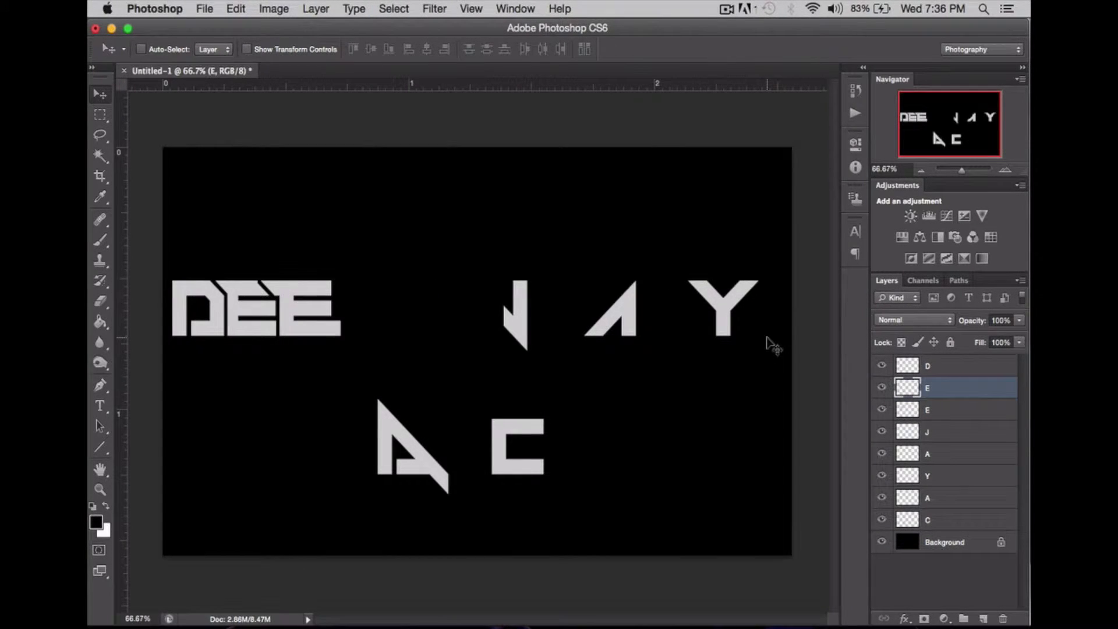
# Delete the leftover corner at the first E's upper end beside the diagonal gap, using a Pen tool path as selection.
pyautogui.press('super+plus')
pyautogui.press('super+plus')
pyautogui.press('super+plus')
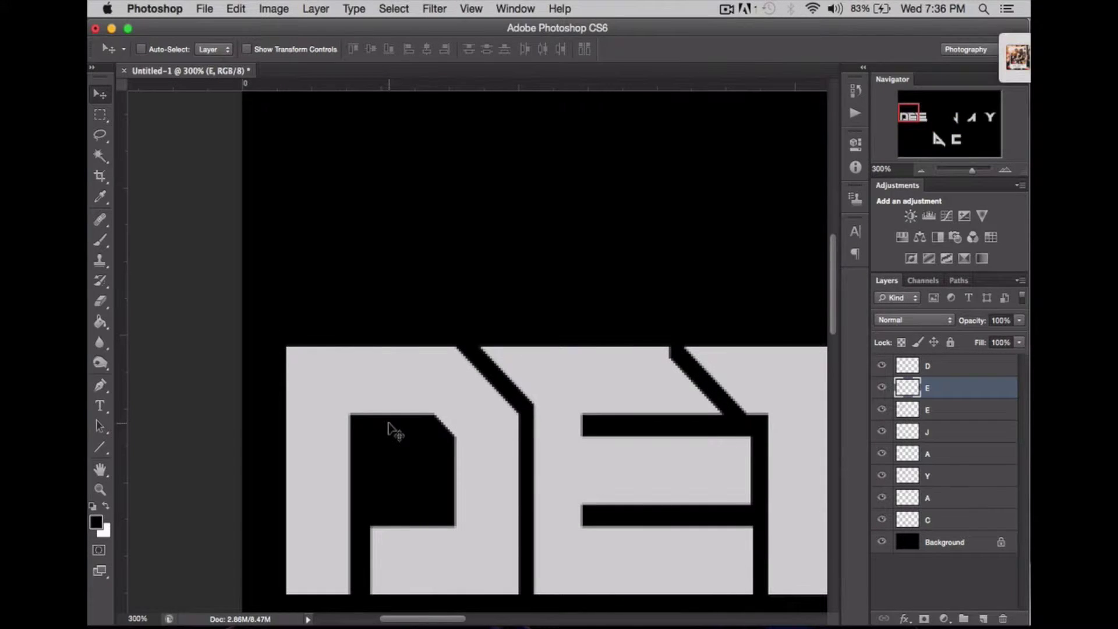
pyautogui.press('super+plus')
pyautogui.press('super+plus')
pyautogui.click(102, 386)
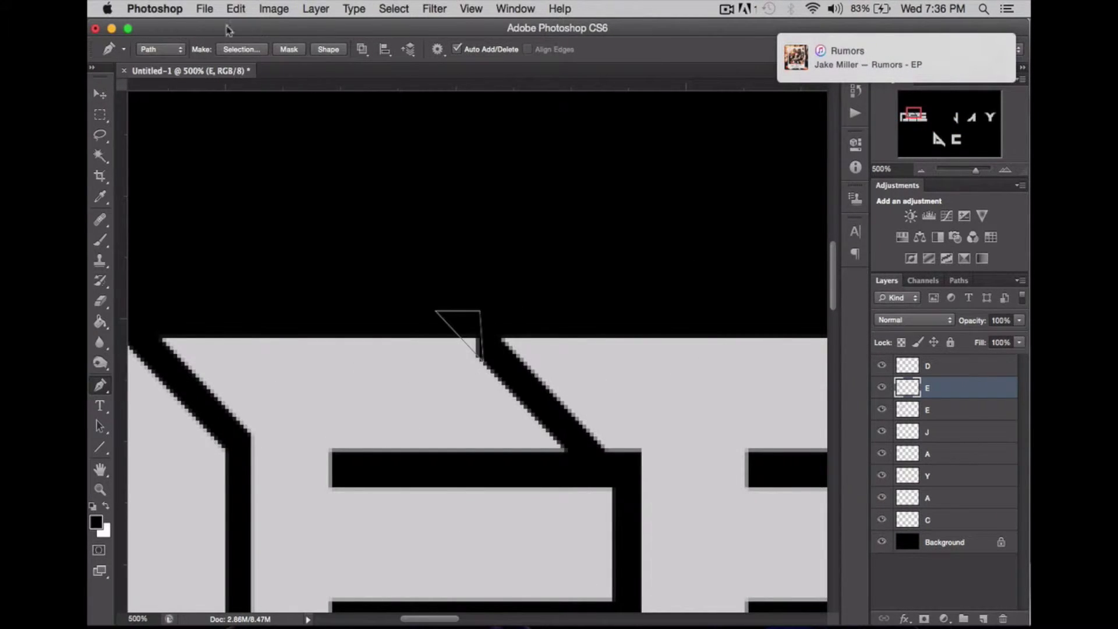
pyautogui.click(227, 50)
pyautogui.press('BackSpace')
pyautogui.press('Return')
pyautogui.press('Return')
pyautogui.press('Return')
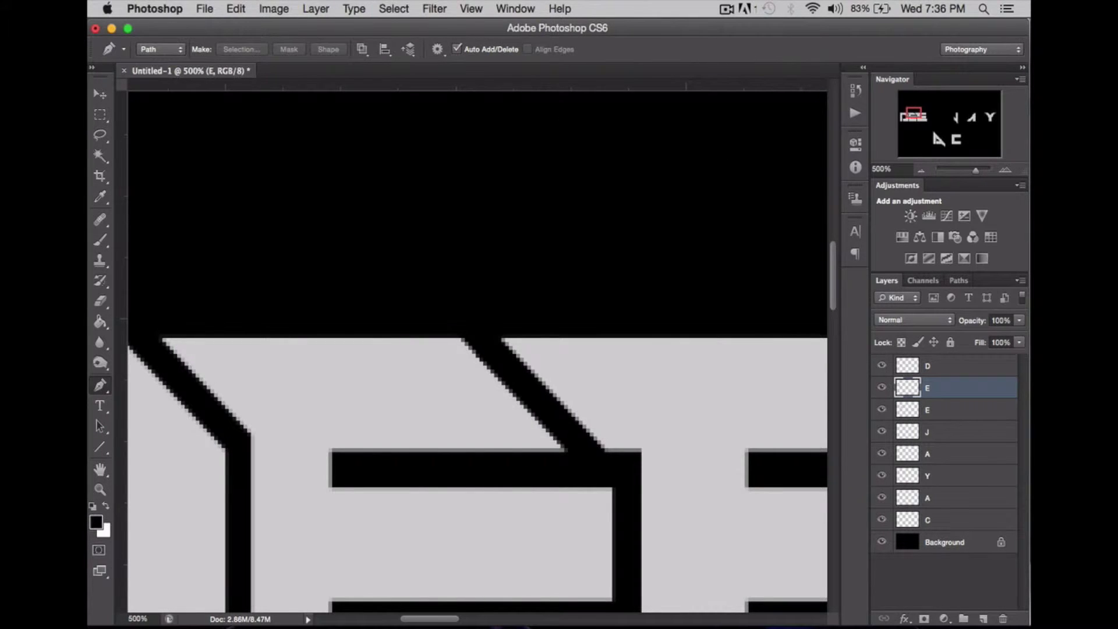
pyautogui.press('super+0')
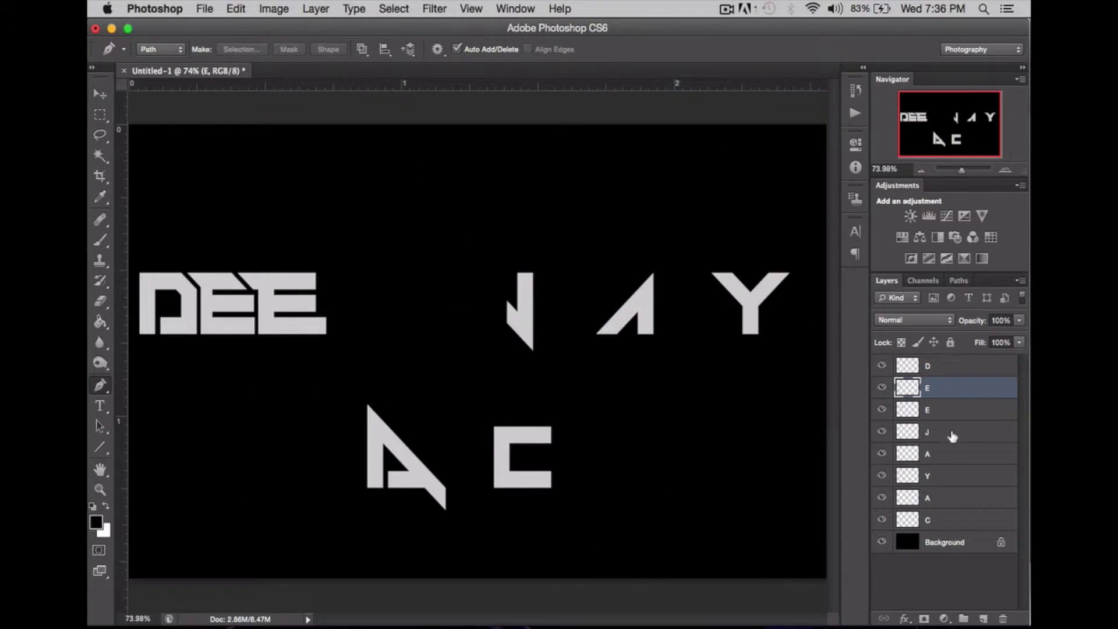
# Copy part of the second E's middle arm to a new layer and extend the arm to match the lower arm's length.
pyautogui.click(953, 437)
pyautogui.press('v')
pyautogui.press('super+plus')
pyautogui.press('super+plus')
pyautogui.press('super+plus')
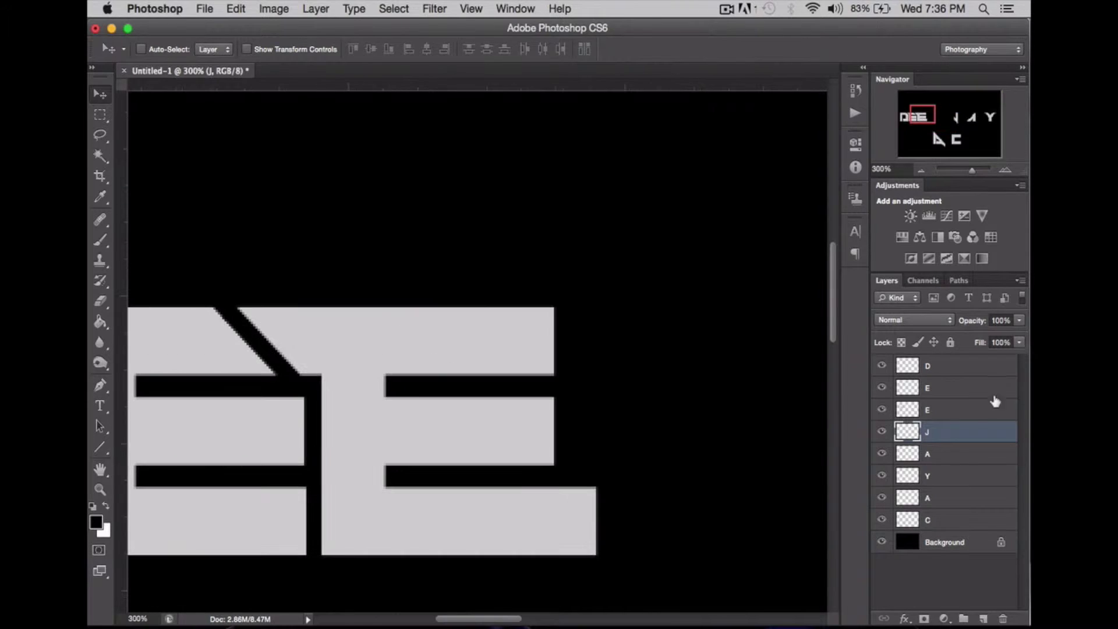
pyautogui.click(943, 414)
pyautogui.click(103, 116)
pyautogui.moveTo(437, 386); pyautogui.dragTo(588, 419)
pyautogui.rightClick(524, 447)
pyautogui.click(562, 467)
pyautogui.press('v')
pyautogui.press('super+1')
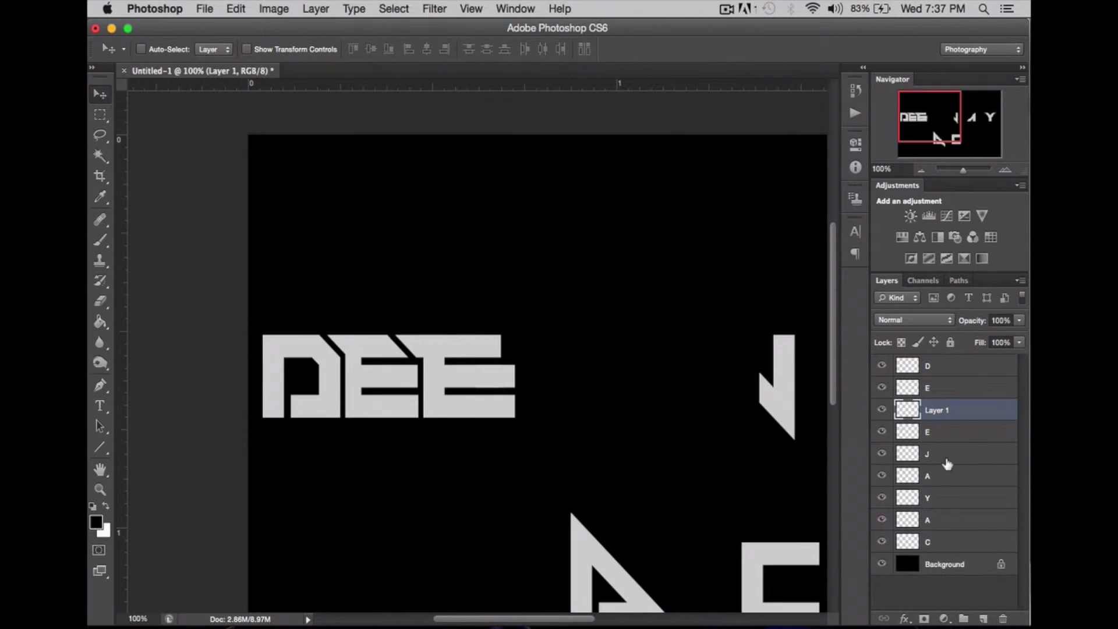
# Move the J left against the second E and nudge it slightly up and left to fit the arm ends.
pyautogui.click(944, 460)
pyautogui.moveTo(636, 374); pyautogui.dragTo(479, 364)
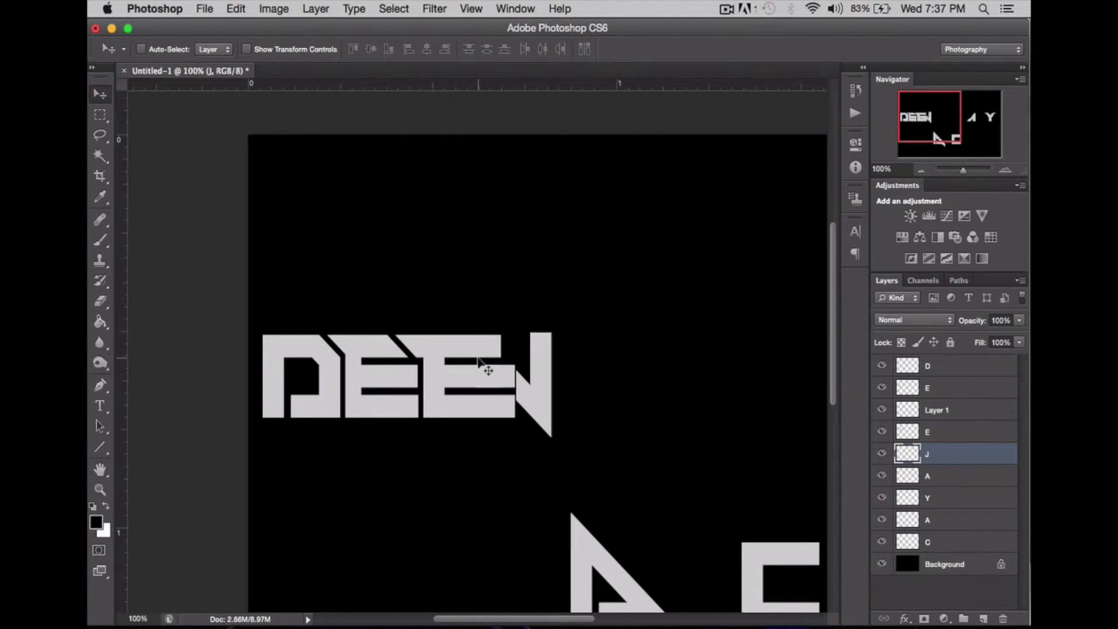
pyautogui.press('super+plus')
pyautogui.press('super+plus')
pyautogui.press('super+plus')
pyautogui.press('Up')
pyautogui.press('Up')
pyautogui.press('Left')
pyautogui.press('super+minus')
pyautogui.press('super+minus')
pyautogui.press('super+minus')
pyautogui.press('super+minus')
pyautogui.press('super+minus')
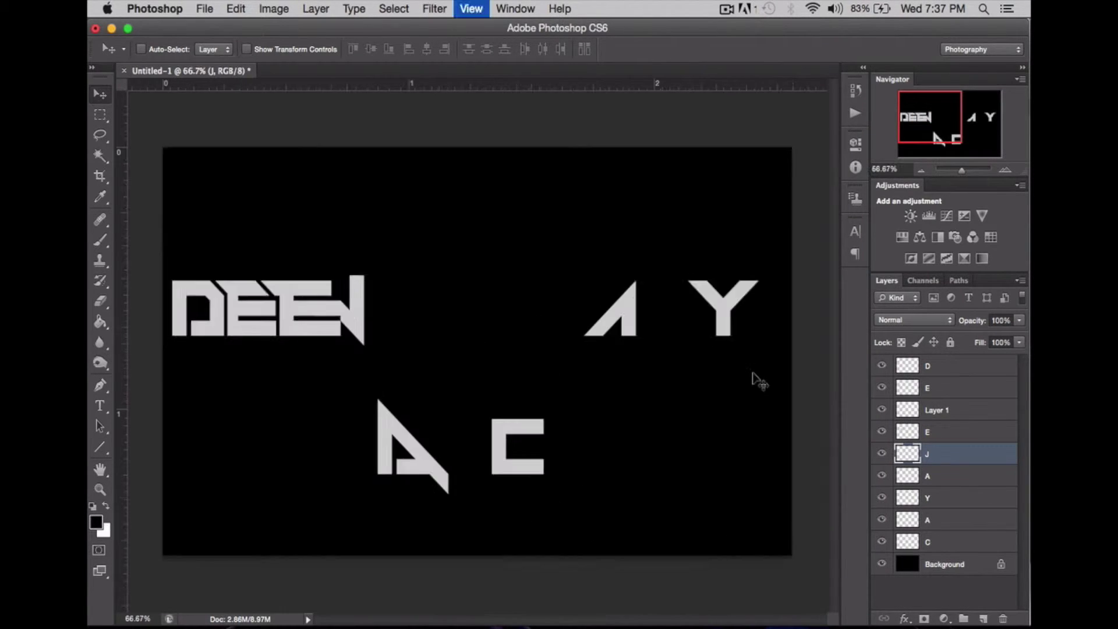
# Mirror the A of DEEJAY horizontally by transforming its width to -100%.
pyautogui.click(927, 476)
pyautogui.press('super+t')
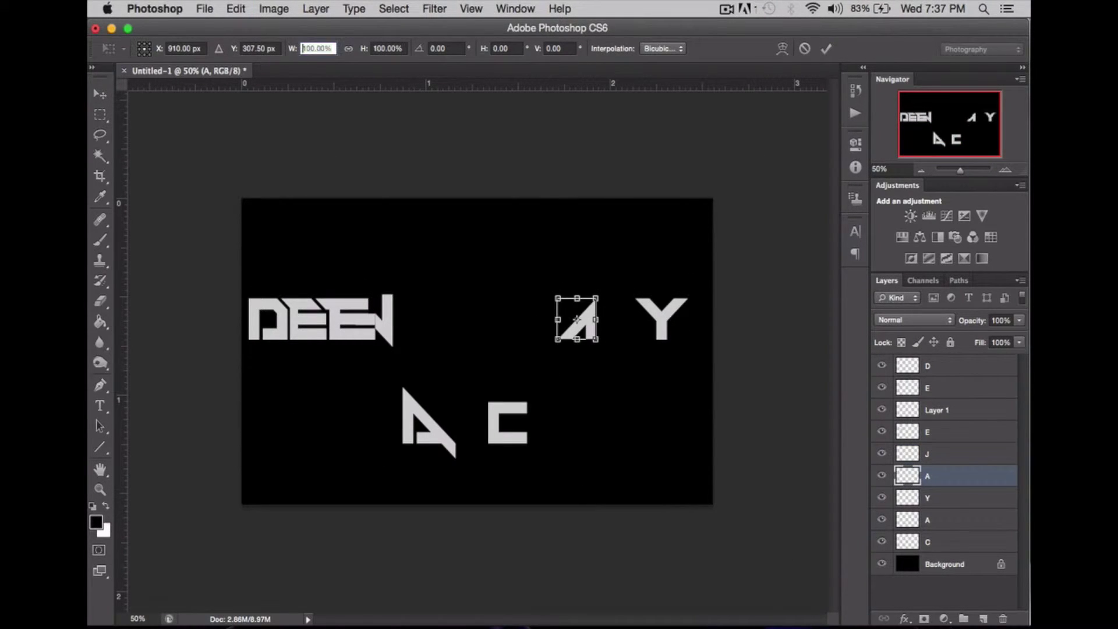
pyautogui.write('-')
pyautogui.press('Return')
pyautogui.press('Return')
# Move the mirrored A left until it touches the right side of the J.
pyautogui.moveTo(590, 306); pyautogui.dragTo(437, 334)
pyautogui.press('super+plus')
pyautogui.press('super+plus')
pyautogui.press('super+plus')
pyautogui.press('super+minus')
pyautogui.press('super+minus')
pyautogui.press('super+minus')
pyautogui.press('super+plus')
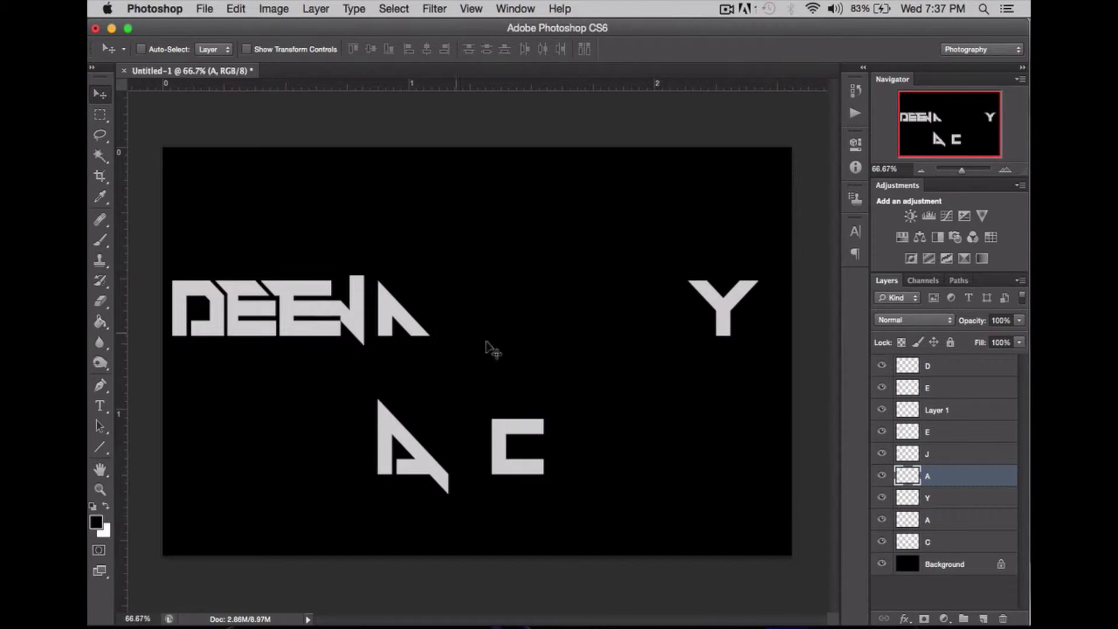
pyautogui.click(920, 453)
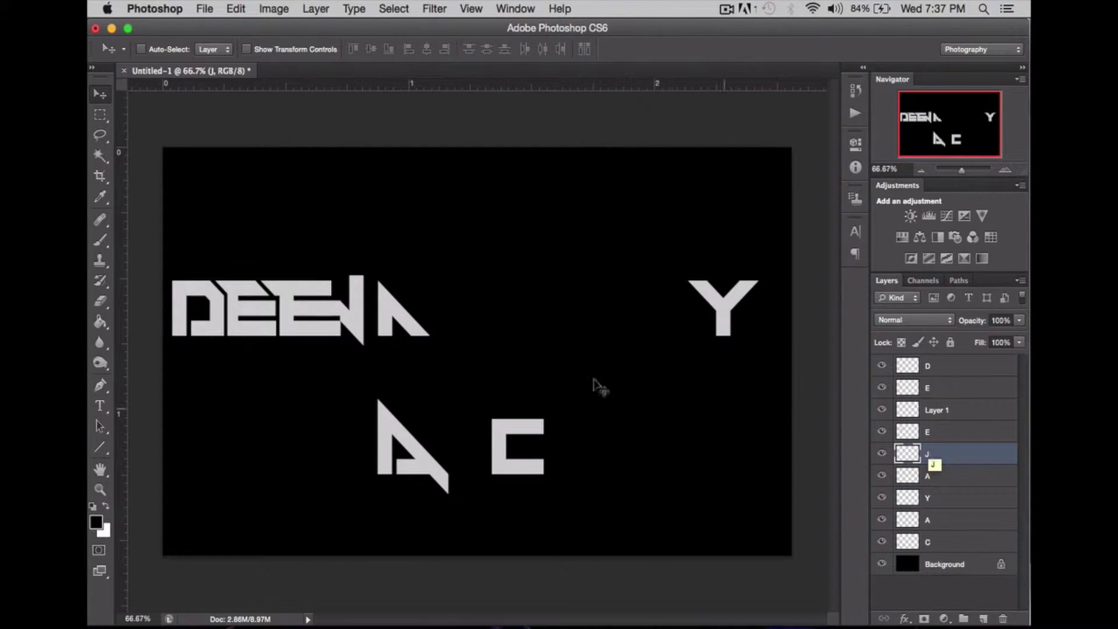
pyautogui.click(946, 482)
pyautogui.moveTo(625, 298); pyautogui.dragTo(610, 301)
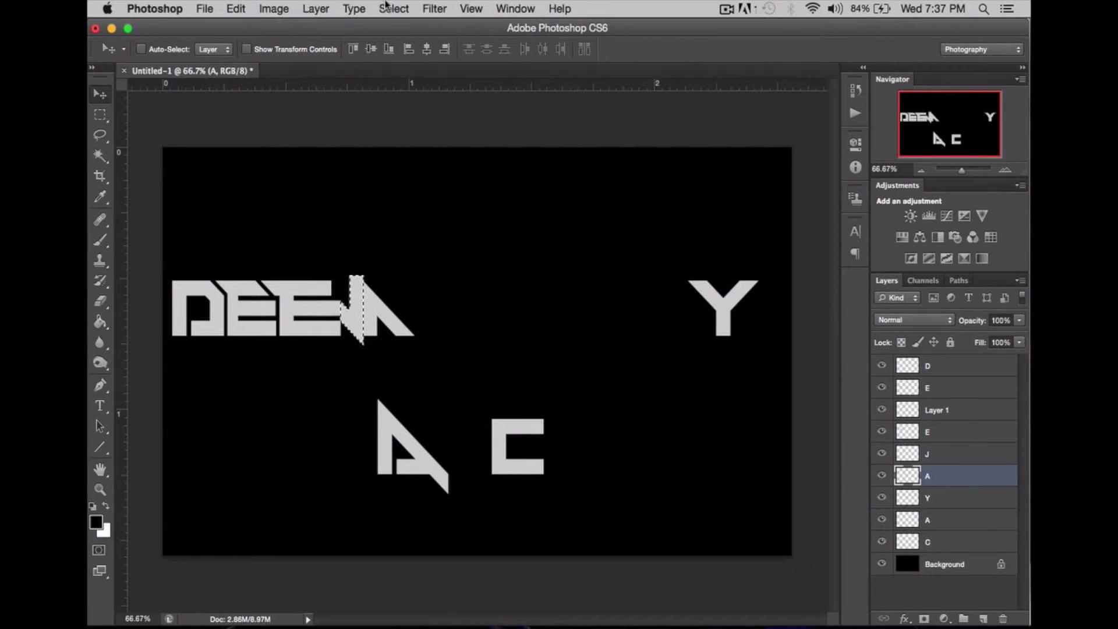
# Expand the selection of the J's outline and delete that area from the mirrored A.
pyautogui.click(385, 8)
pyautogui.moveTo(429, 207)
pyautogui.click(574, 237)
pyautogui.press('Return')
pyautogui.click(955, 498)
pyautogui.click(974, 482)
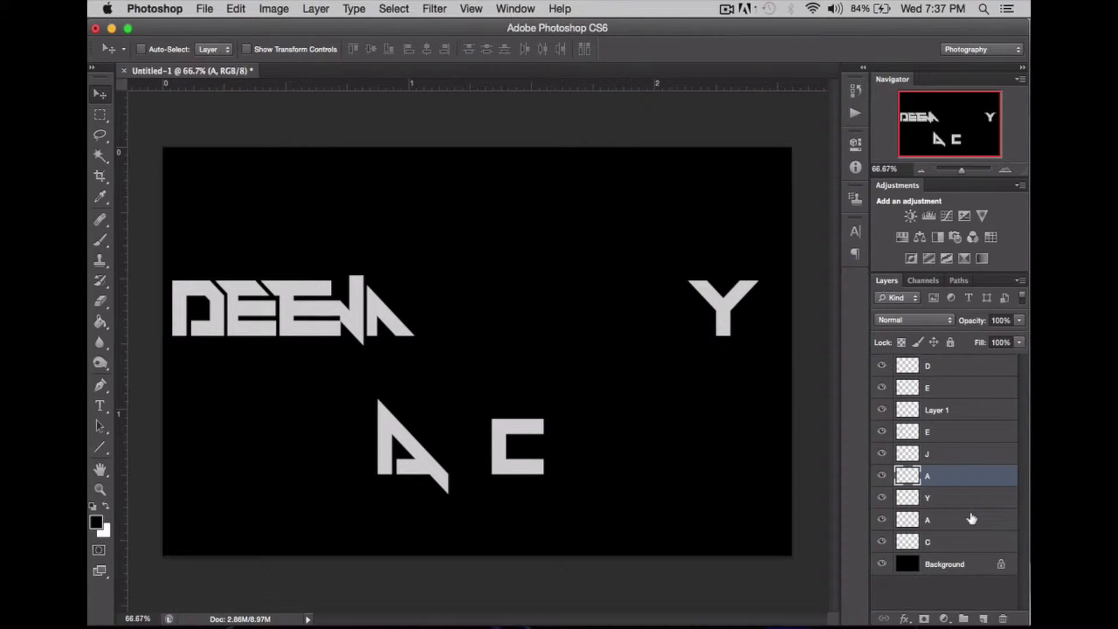
# Move the Y left until it overlaps the diagonal of the mirrored A.
pyautogui.click(972, 499)
pyautogui.moveTo(718, 331); pyautogui.dragTo(408, 329)
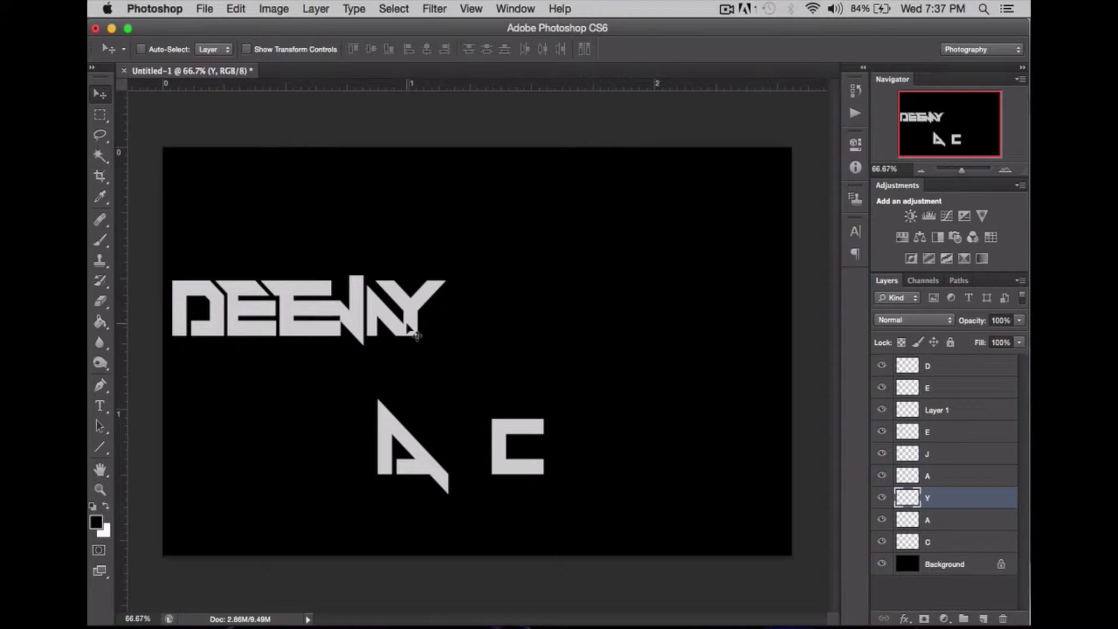
pyautogui.click(726, 9)
pyautogui.click(749, 55)
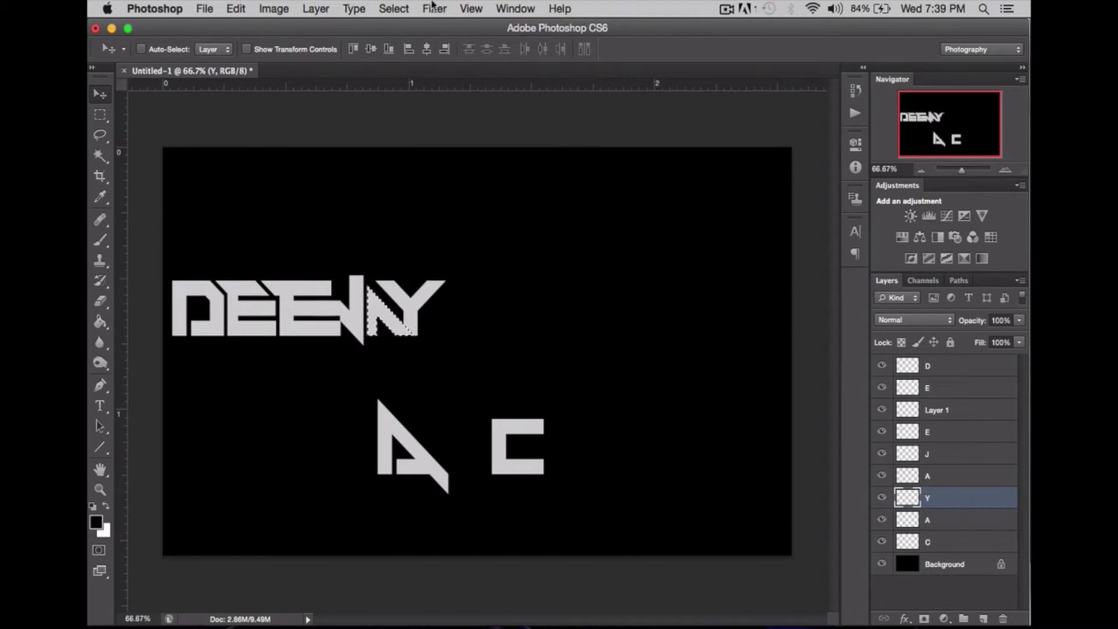
# Expand the selection of the mirrored A's outline and delete that area from the Y.
pyautogui.click(393, 8)
pyautogui.moveTo(437, 208)
pyautogui.click(588, 229)
pyautogui.press('Return')
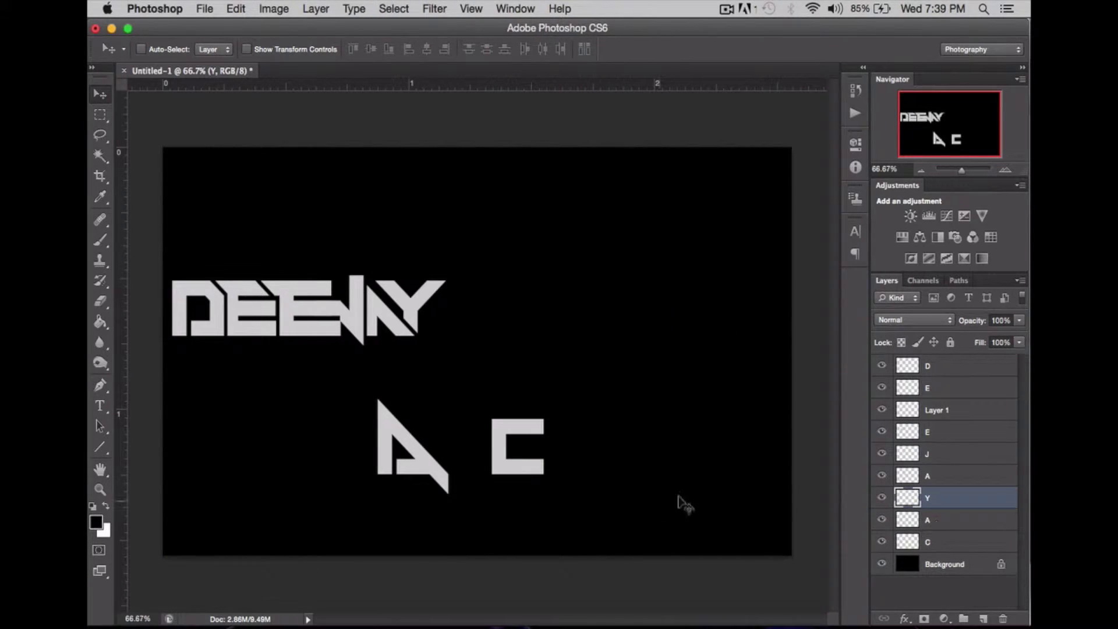
# Merge all layers from D down to Y into one layer and rename it Deejay.
pyautogui.keyDown('shift'); pyautogui.click(951, 373); pyautogui.keyUp('shift')
pyautogui.click(236, 8)
pyautogui.moveTo(316, 9)
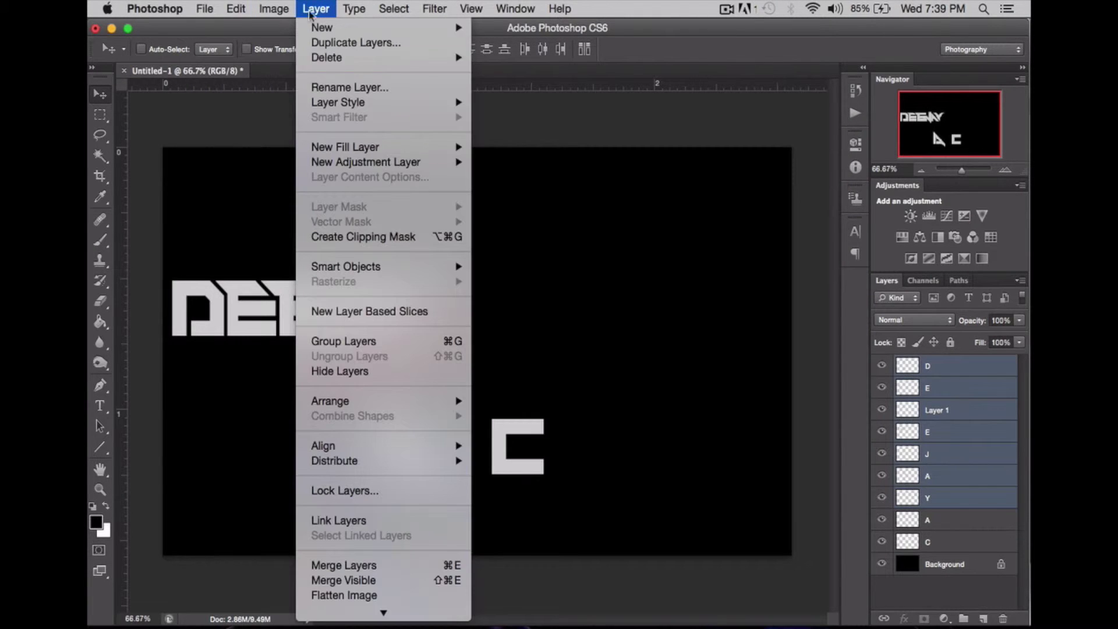
pyautogui.click(393, 568)
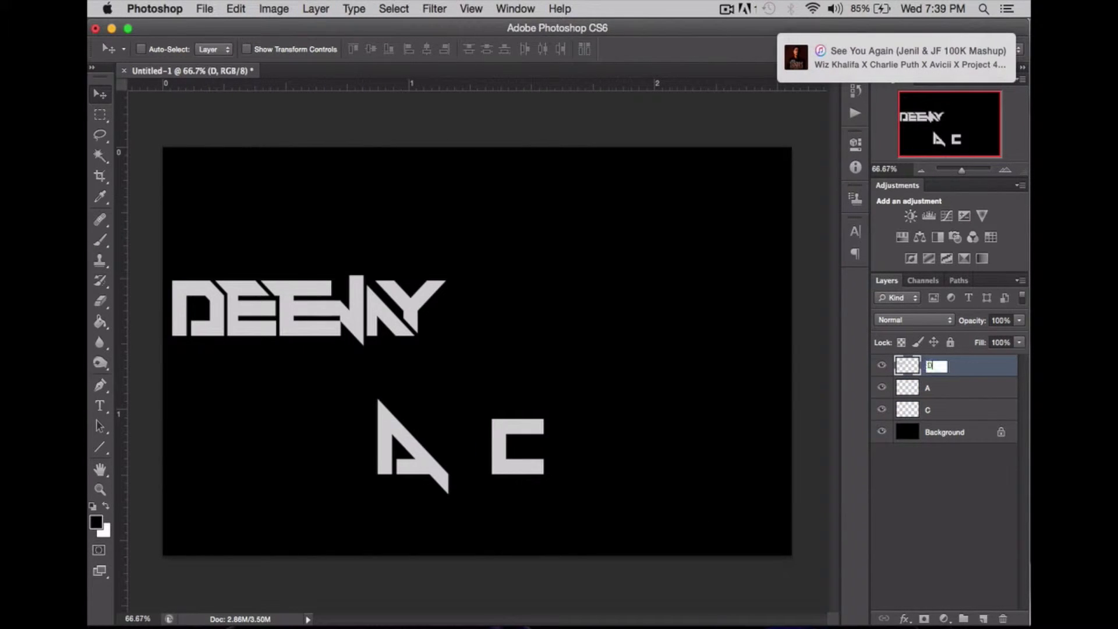
# Move the C left over the lower A and delete the A's expanded outline from the C.
pyautogui.click(927, 409)
pyautogui.moveTo(643, 423); pyautogui.dragTo(584, 422)
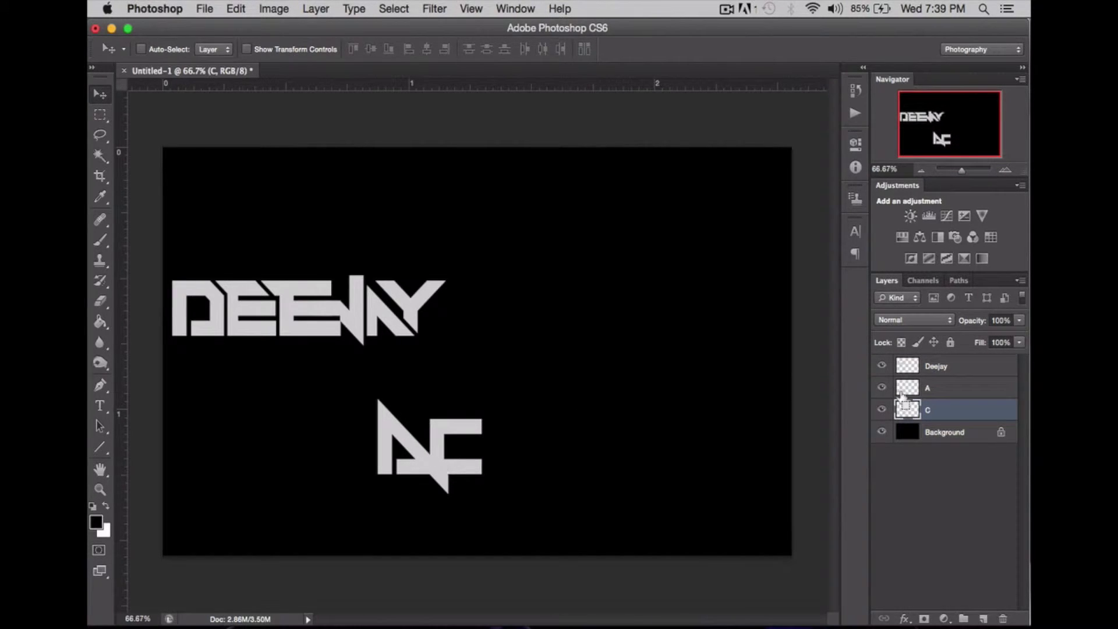
pyautogui.click(393, 8)
pyautogui.moveTo(434, 207)
pyautogui.click(554, 224)
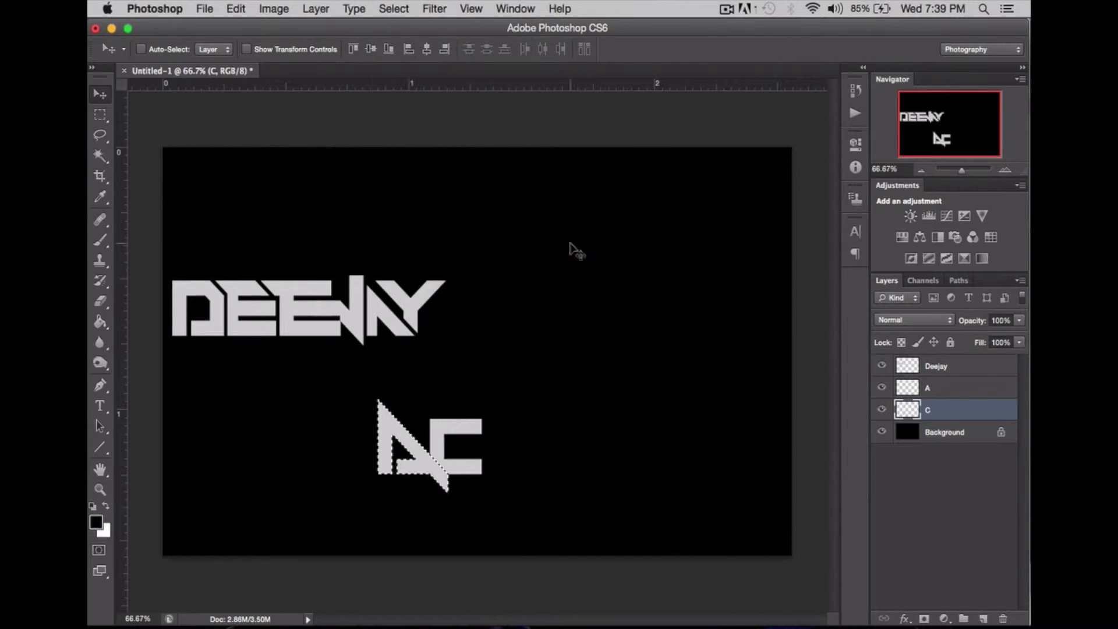
pyautogui.press('Return')
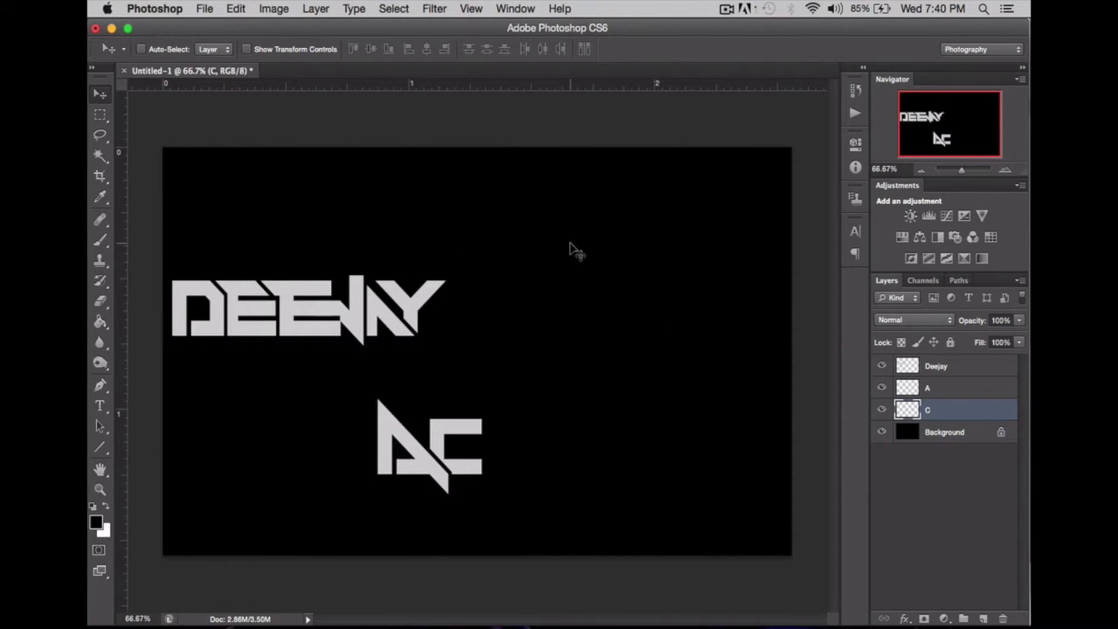
# Trim the C's lower inner corner along the diagonal gap beside the A, using a pen path converted to a selection.
pyautogui.press('F11')
pyautogui.press('super+minus')
pyautogui.press('super+minus')
pyautogui.press('super+equal')
pyautogui.press('super+equal')
pyautogui.press('super+equal')
pyautogui.press('super+equal')
pyautogui.press('super+equal')
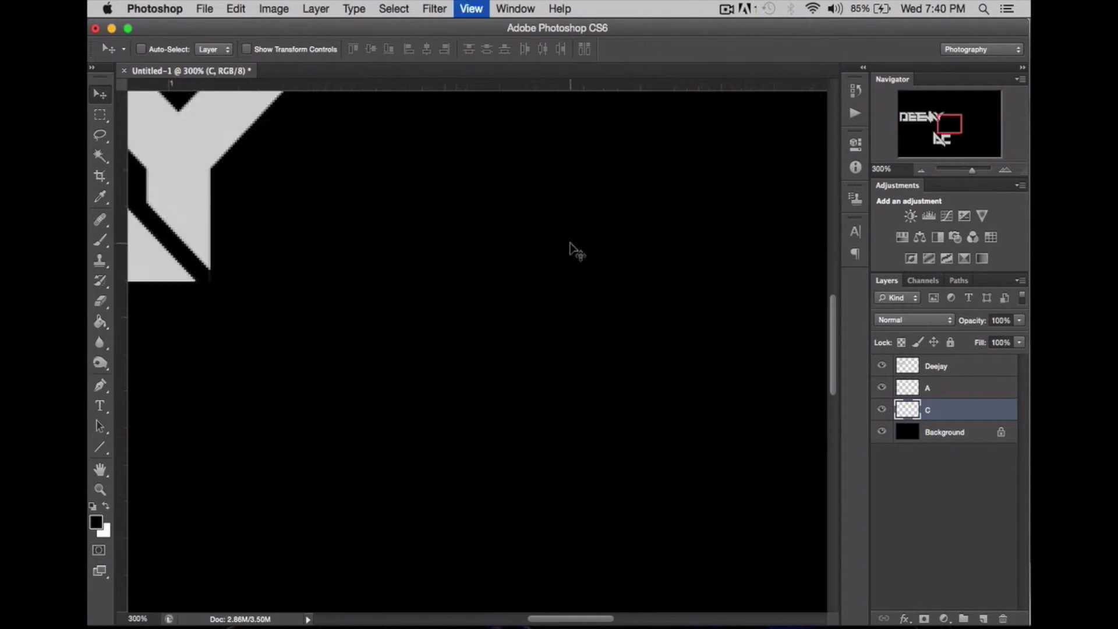
pyautogui.scroll(-10, 570, 243)
pyautogui.press('super+equal')
pyautogui.press('super+equal')
pyautogui.click(97, 382)
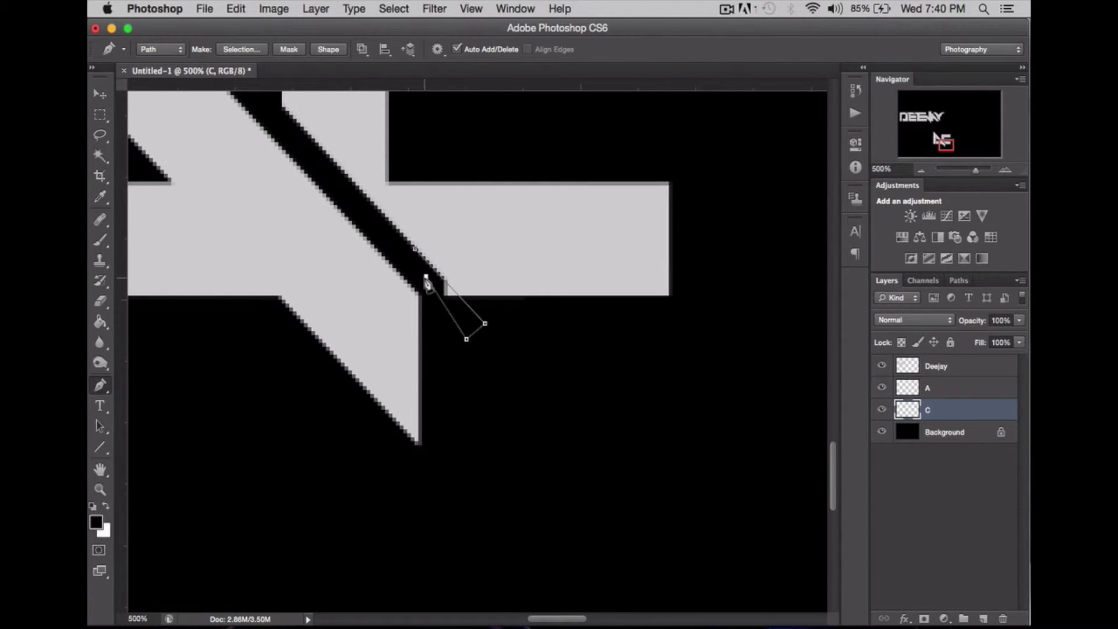
pyautogui.click(241, 49)
pyautogui.press('Return')
pyautogui.press('super+minus')
pyautogui.press('super+minus')
pyautogui.press('super+minus')
pyautogui.press('super+minus')
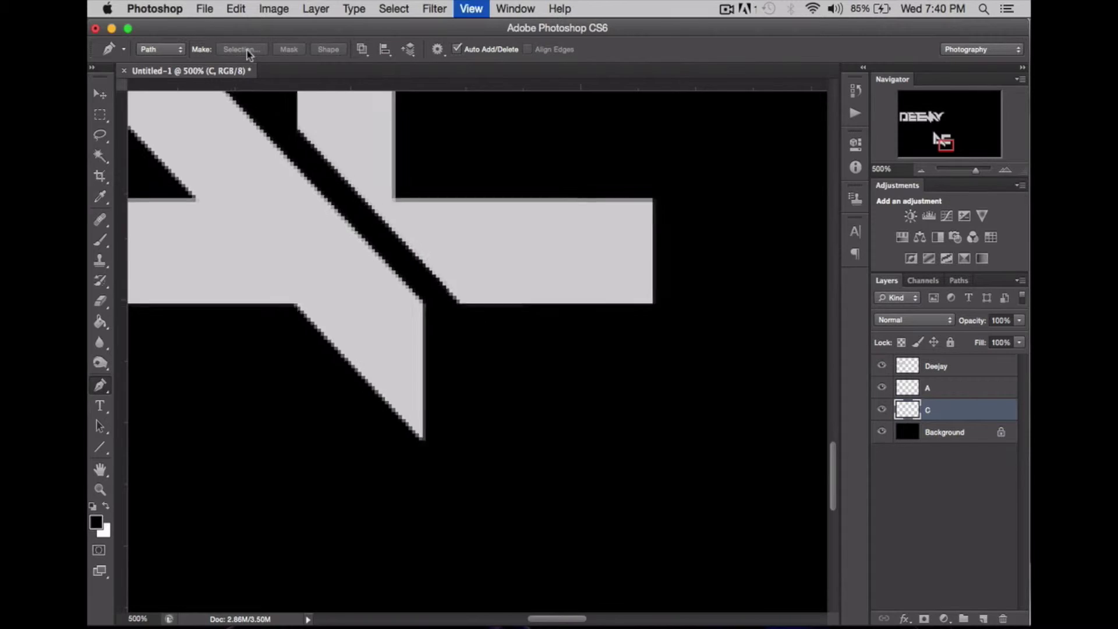
pyautogui.press('super+minus')
# Place a horizontal guide just above the canvas and centre the Deejay layer vertically on the Background.
pyautogui.moveTo(249, 92); pyautogui.dragTo(286, 138)
pyautogui.click(937, 366)
pyautogui.keyDown('super'); pyautogui.click(945, 432); pyautogui.keyUp('super')
pyautogui.press('v')
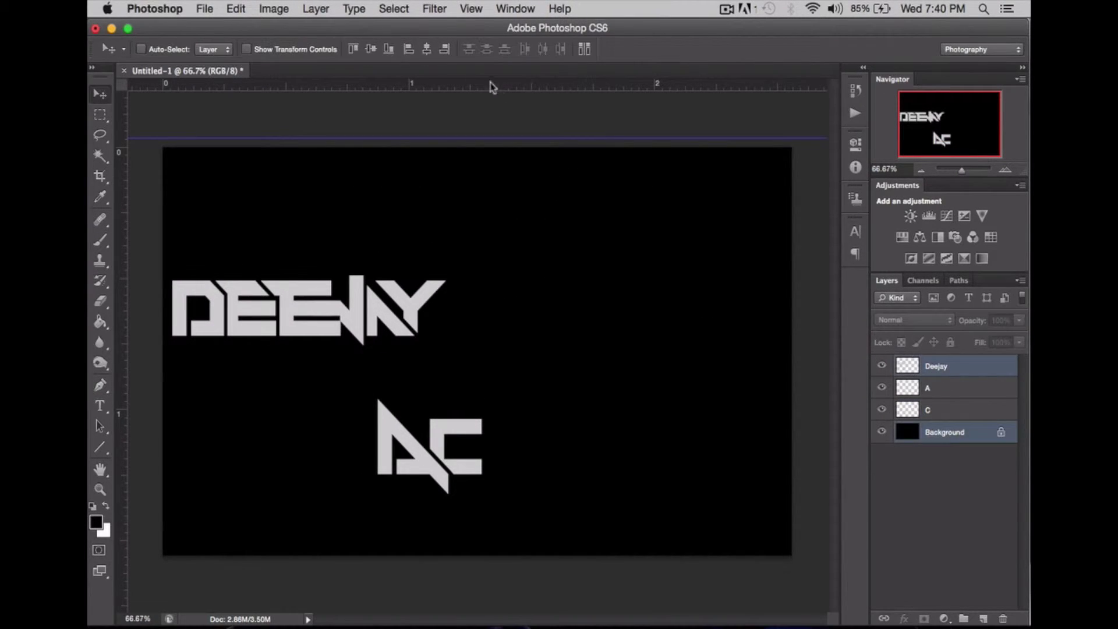
pyautogui.click(376, 51)
# Merge the A and C layers into a single layer.
pyautogui.click(932, 388)
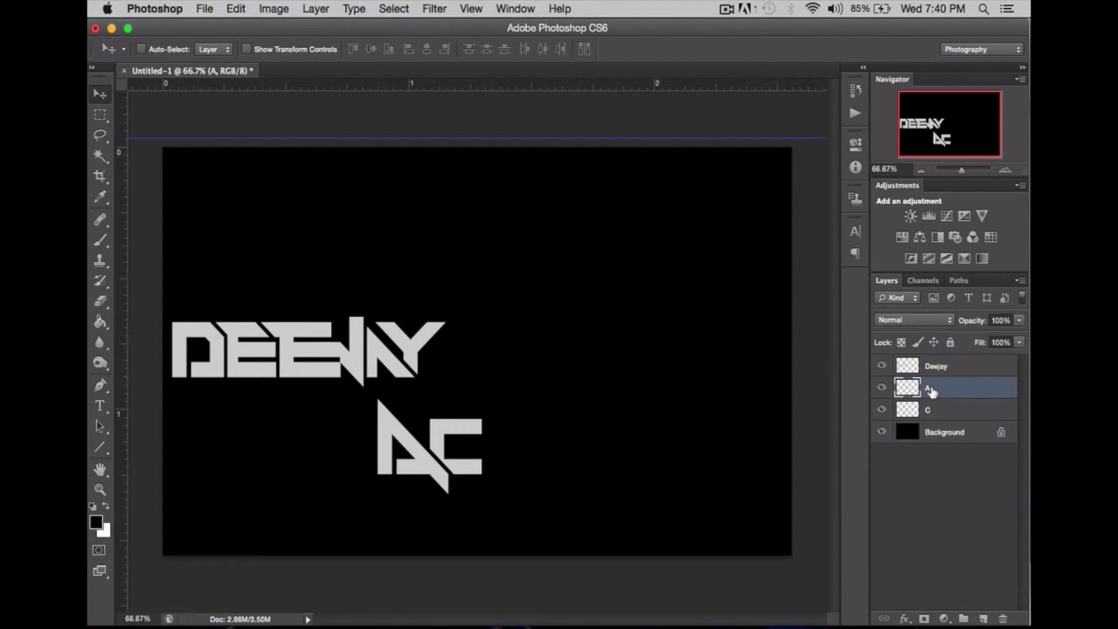
pyautogui.keyDown('shift'); pyautogui.click(937, 413); pyautogui.keyUp('shift')
pyautogui.click(316, 8)
pyautogui.click(425, 491)
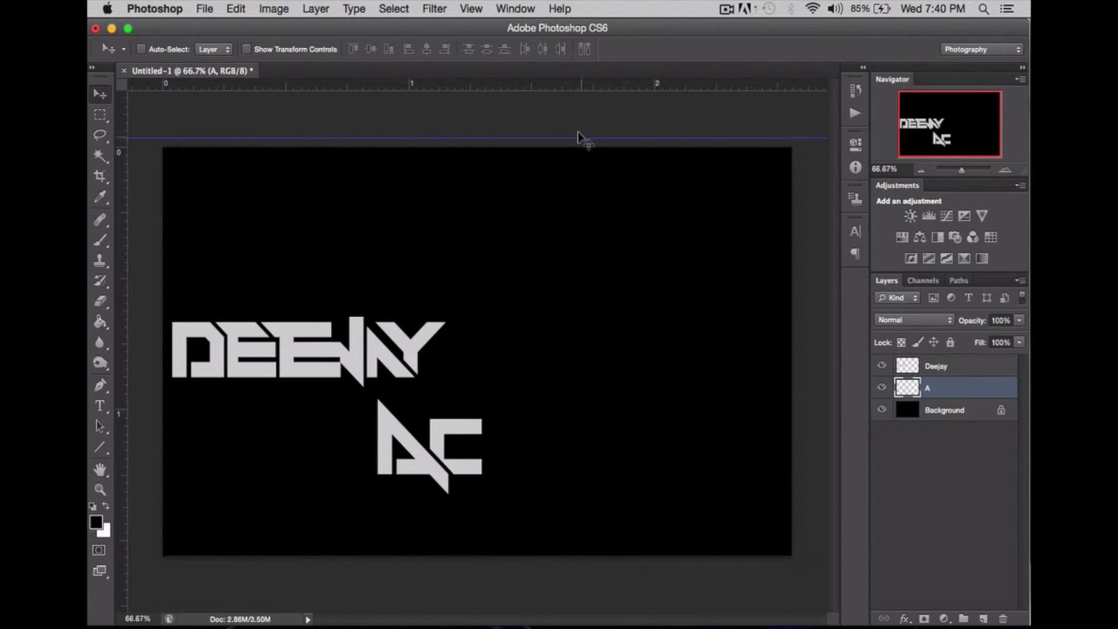
# Move the horizontal guide down to the top edge of the DEEJAY letters, leaving the taller J projecting above it.
pyautogui.moveTo(578, 137); pyautogui.dragTo(575, 313)
pyautogui.press('super+plus')
pyautogui.press('super+plus')
pyautogui.press('super+plus')
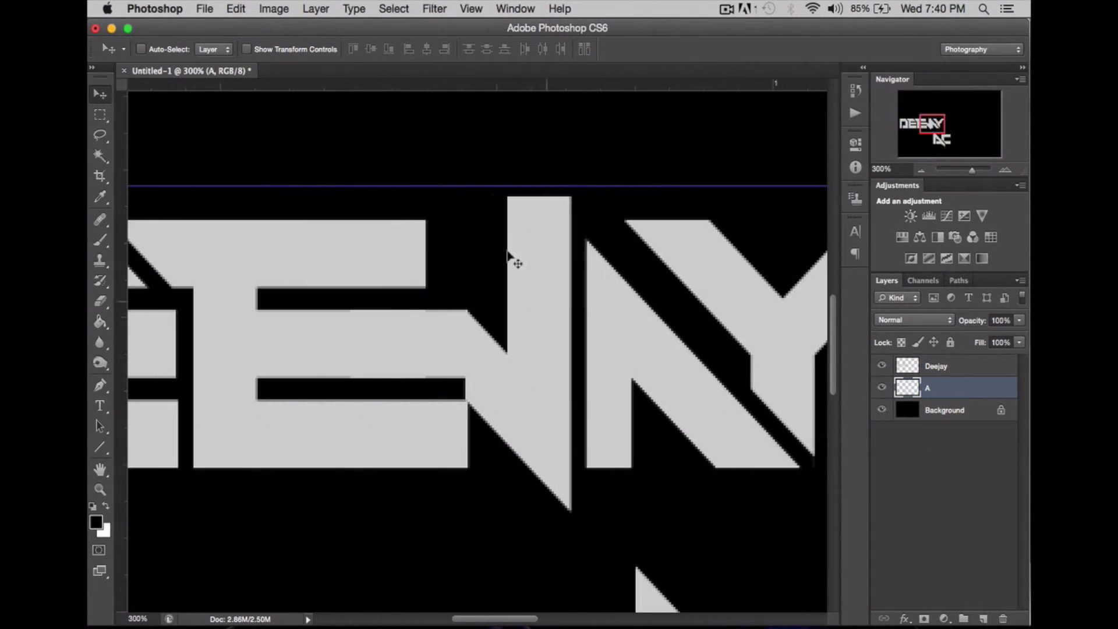
pyautogui.moveTo(417, 186); pyautogui.dragTo(417, 220)
pyautogui.press('super+minus')
pyautogui.press('super+minus')
pyautogui.press('super+minus')
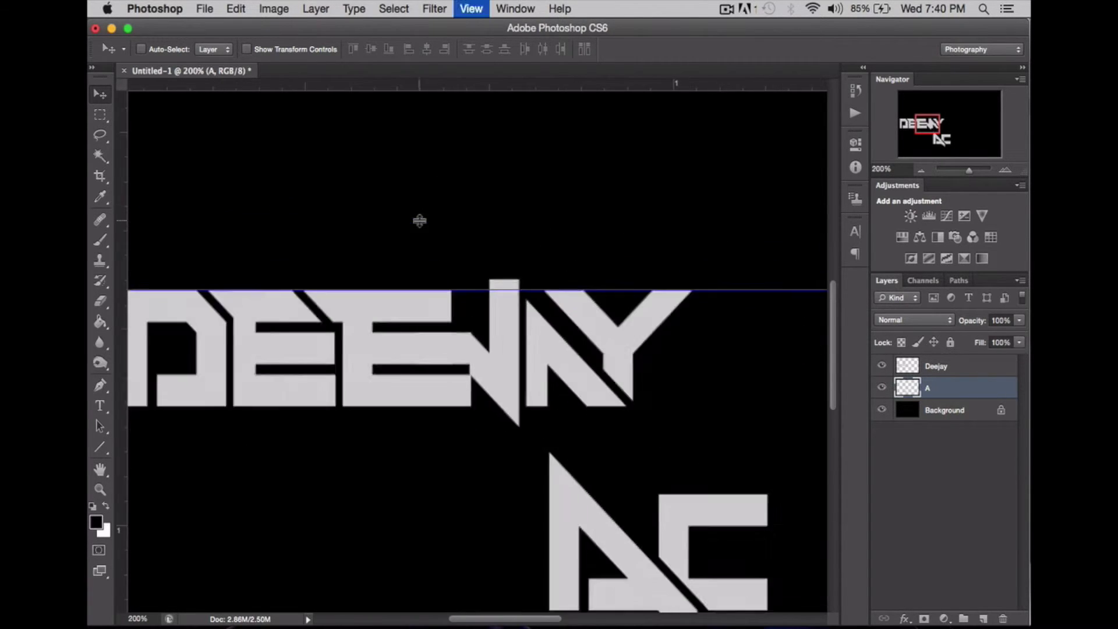
# Move the AC artwork up beside DEEJAY so that the top of the C sits on the guide.
pyautogui.moveTo(493, 472); pyautogui.dragTo(610, 377)
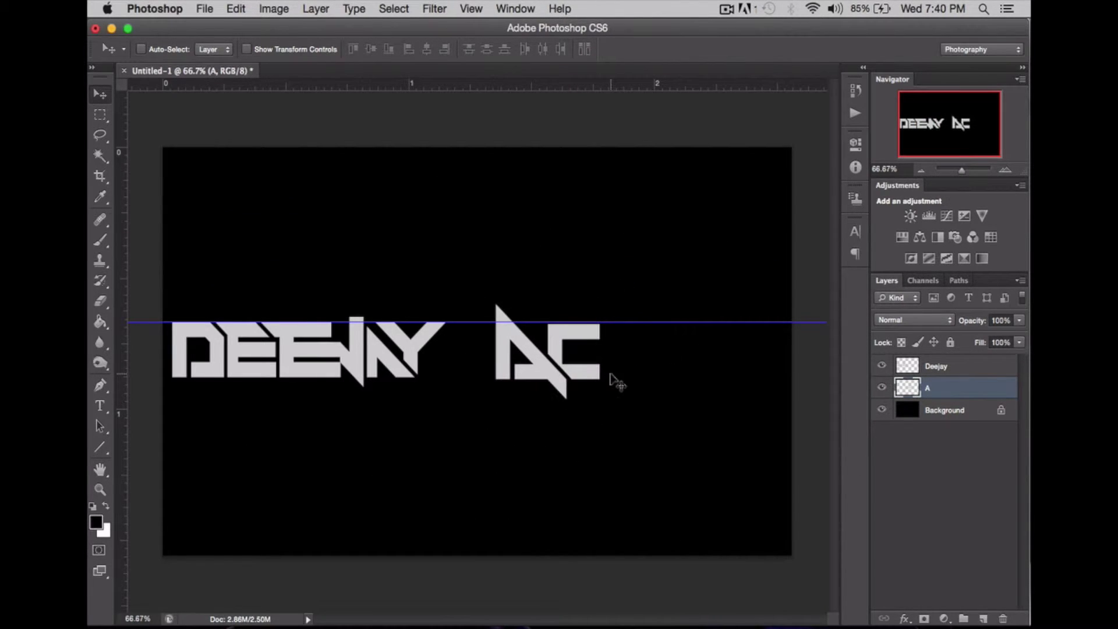
pyautogui.press('super+plus')
pyautogui.press('super+plus')
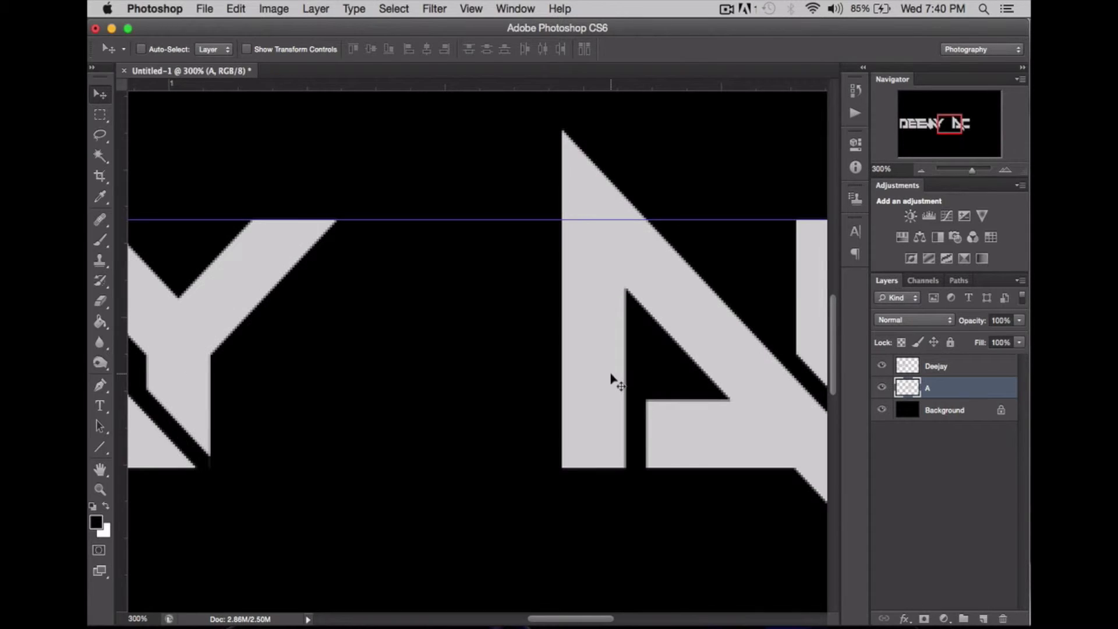
# Shift the DEEJAY and AC artwork together rightward to the middle of the canvas and remove the guide.
pyautogui.press('super+minus')
pyautogui.press('super+minus')
pyautogui.keyDown('shift'); pyautogui.click(948, 364); pyautogui.keyUp('shift')
pyautogui.moveTo(604, 375); pyautogui.dragTo(685, 375)
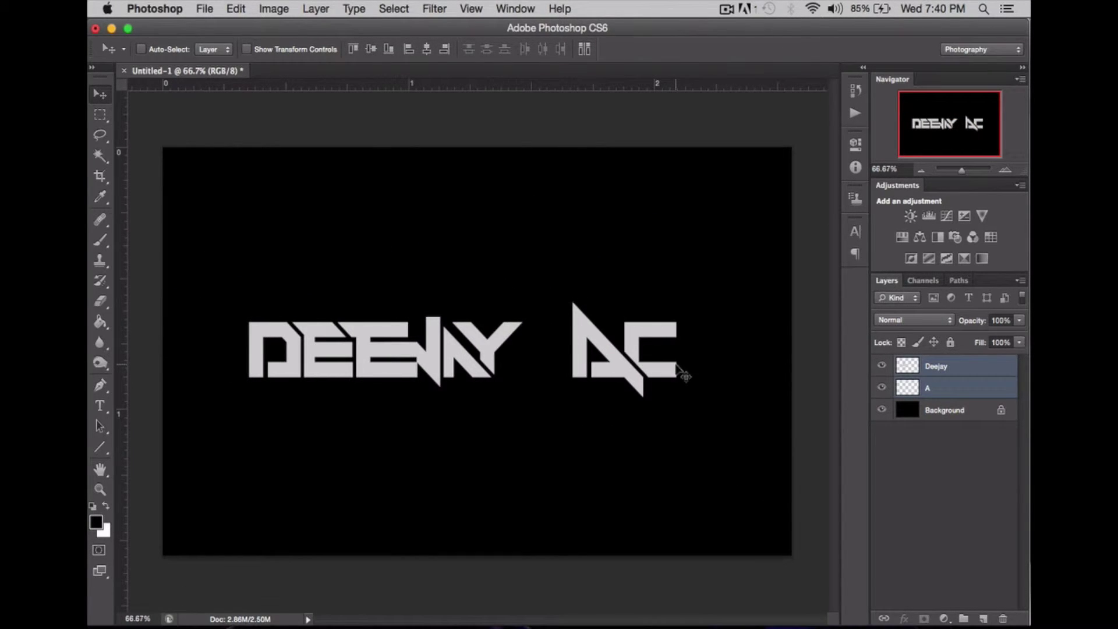
# Duplicate the Deejay layer and name the lower of the two copies Deejay Black.
pyautogui.click(965, 367)
pyautogui.press('super+j')
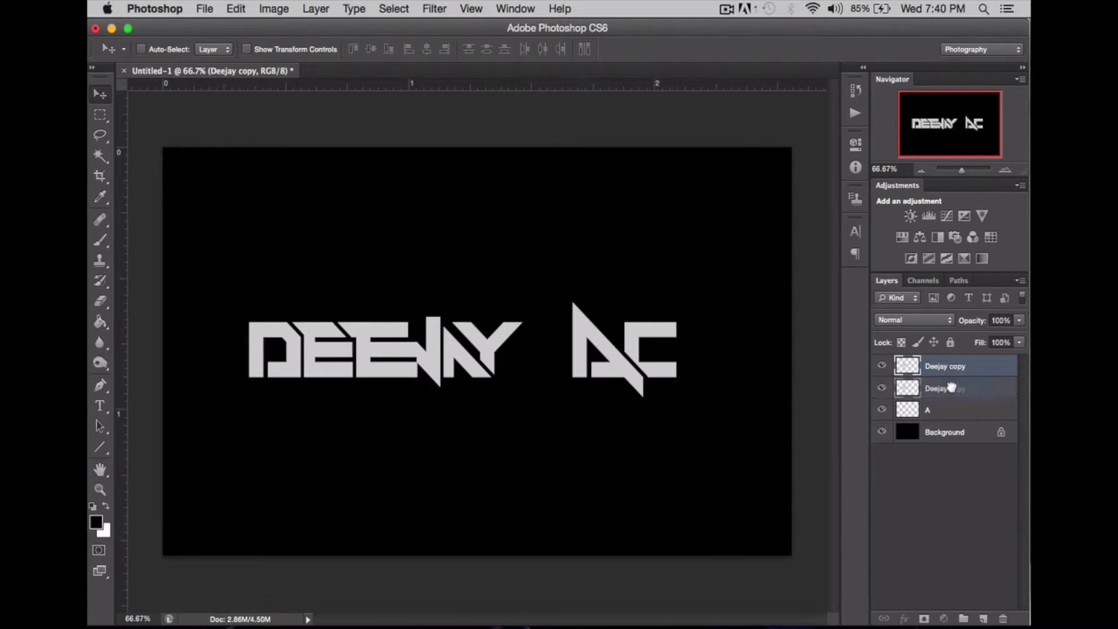
pyautogui.moveTo(951, 387); pyautogui.dragTo(953, 398)
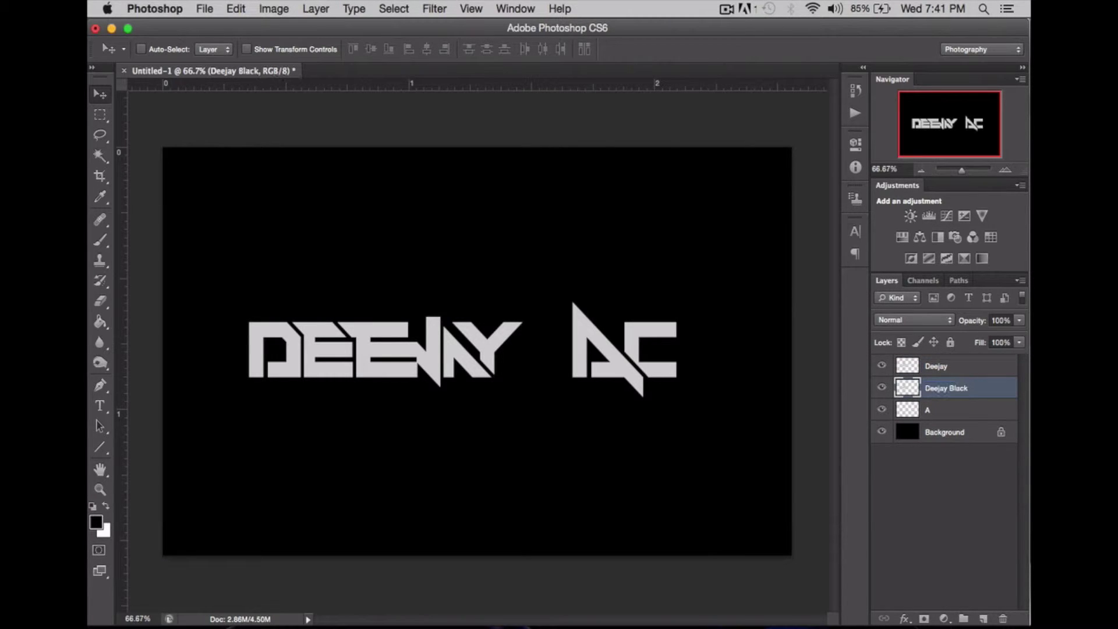
# Rename the A layer to AC, duplicate it and name the lower copy AC Black.
pyautogui.doubleClick(931, 410)
pyautogui.write('AC')
pyautogui.press('Return')
pyautogui.press('super+j')
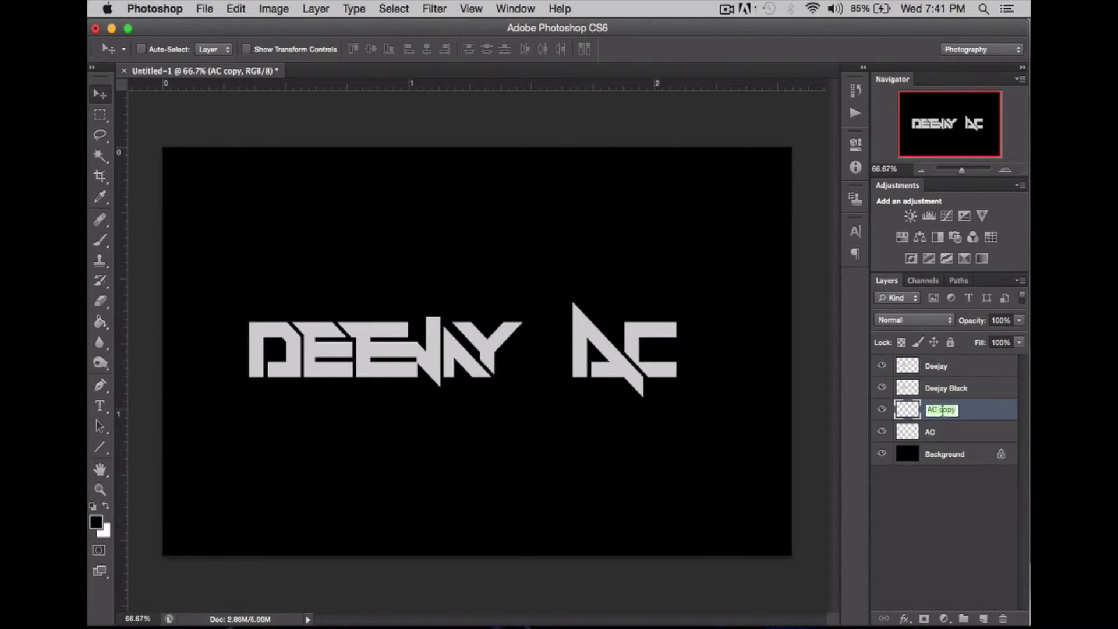
pyautogui.moveTo(949, 441); pyautogui.dragTo(950, 444)
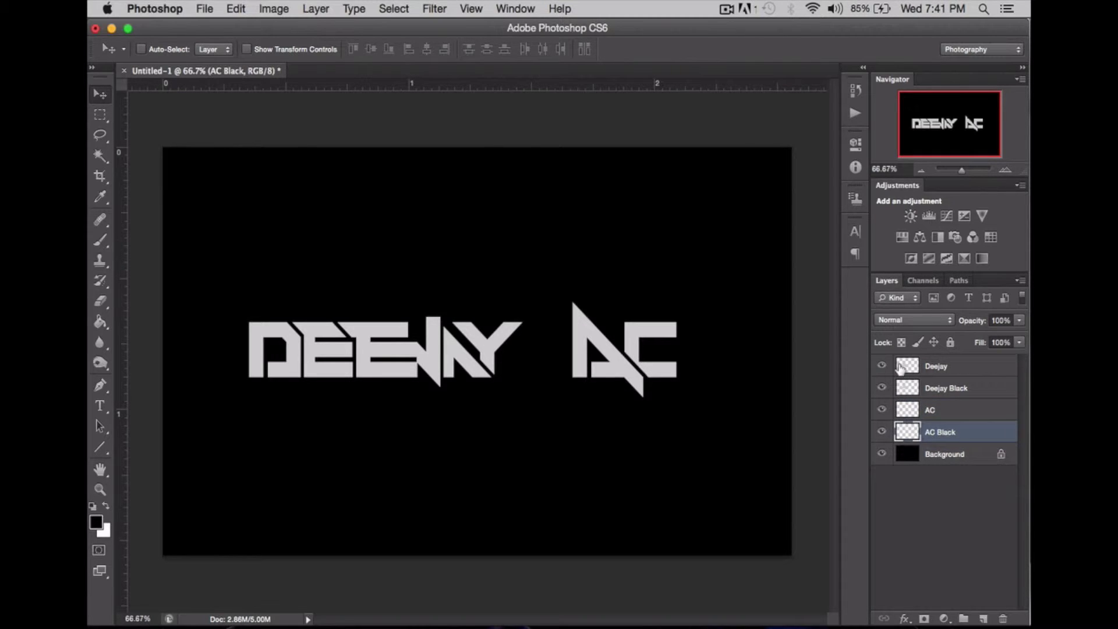
# Load the Deejay layer's outline as a selection and expand it by 5 pixels.
pyautogui.click(908, 366)
pyautogui.keyDown('super'); pyautogui.click(908, 366); pyautogui.keyUp('super')
pyautogui.click(316, 8)
pyautogui.moveTo(394, 8)
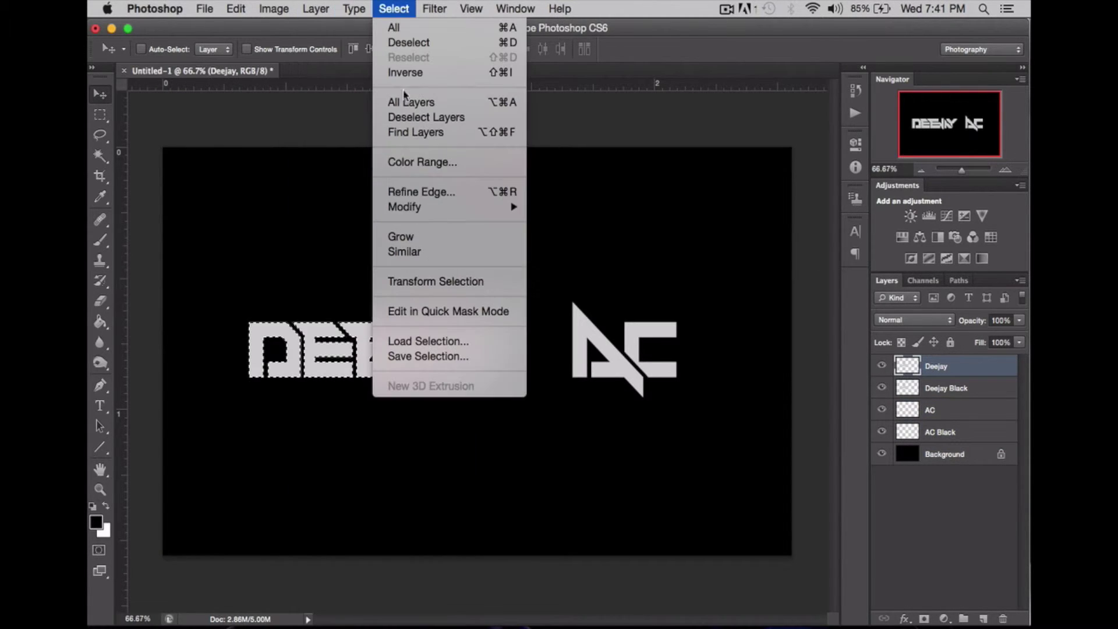
pyautogui.moveTo(447, 205)
pyautogui.click(574, 242)
pyautogui.click(626, 289)
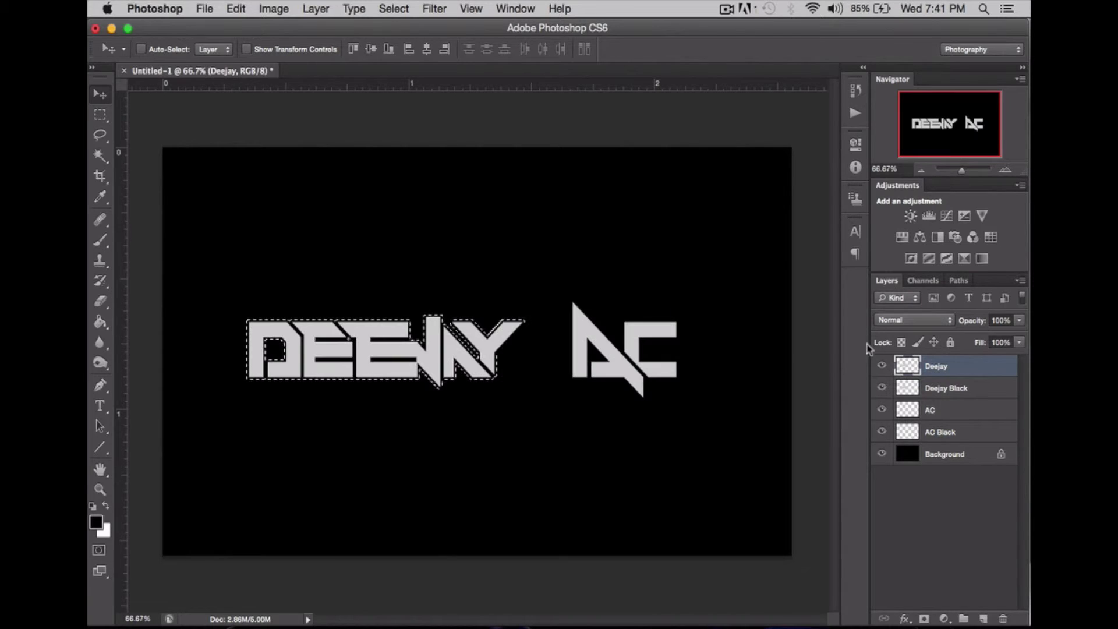
# Fill the expanded selection with black on the Deejay Black layer.
pyautogui.click(944, 388)
pyautogui.click(273, 8)
pyautogui.moveTo(235, 8)
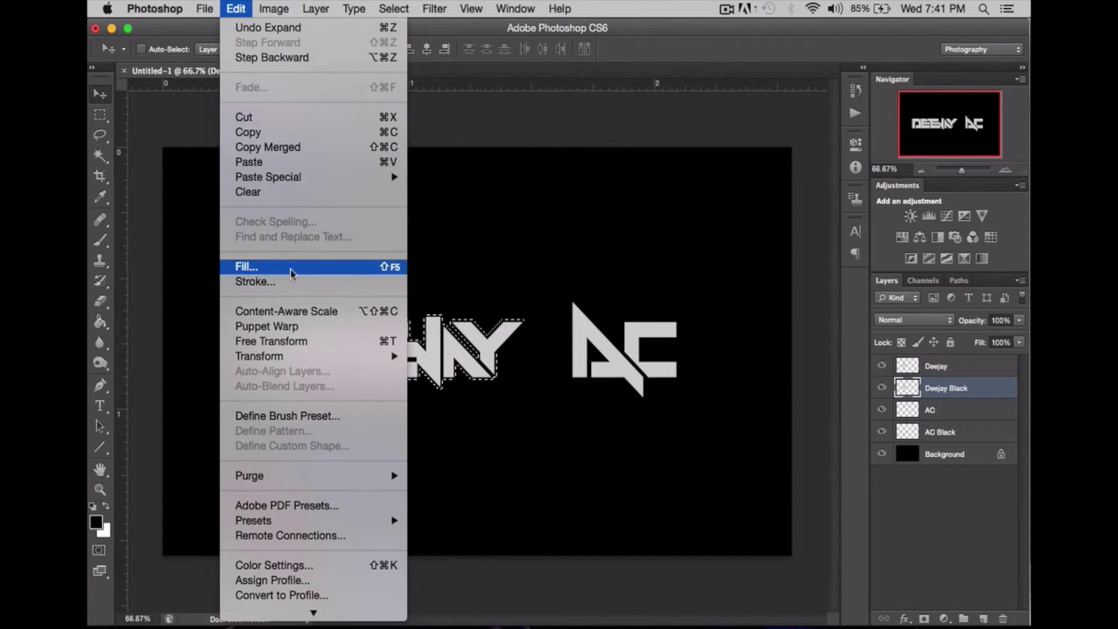
pyautogui.click(249, 262)
pyautogui.press('Return')
# Load the AC layer's outline as a selection and expand it by 5 pixels.
pyautogui.click(943, 410)
pyautogui.keyDown('super'); pyautogui.click(908, 409); pyautogui.keyUp('super')
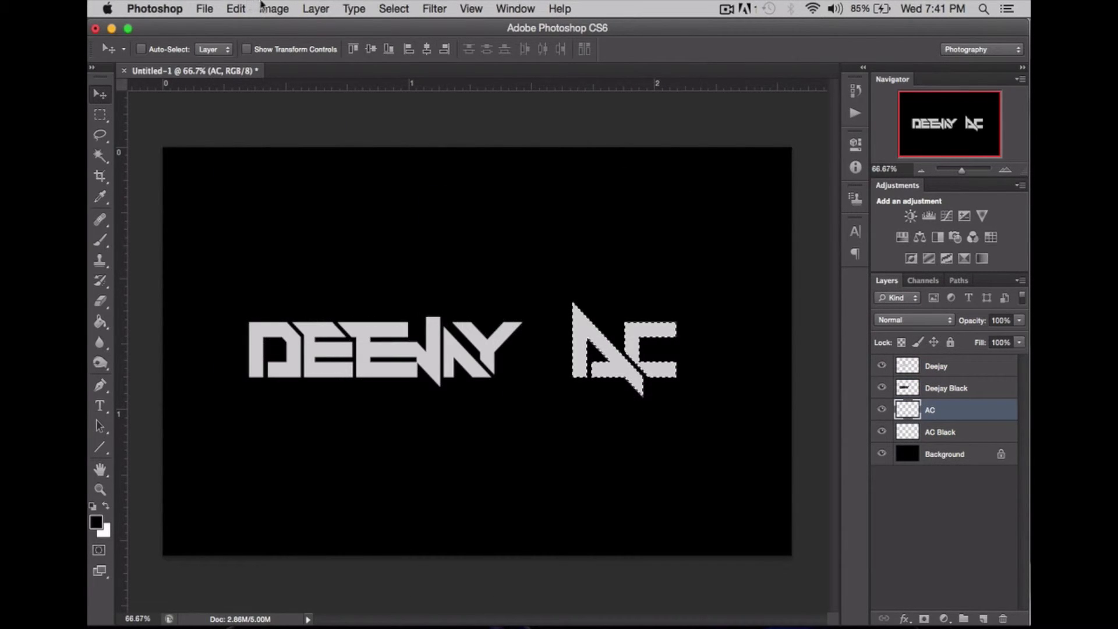
pyautogui.click(394, 8)
pyautogui.moveTo(454, 208)
pyautogui.click(575, 242)
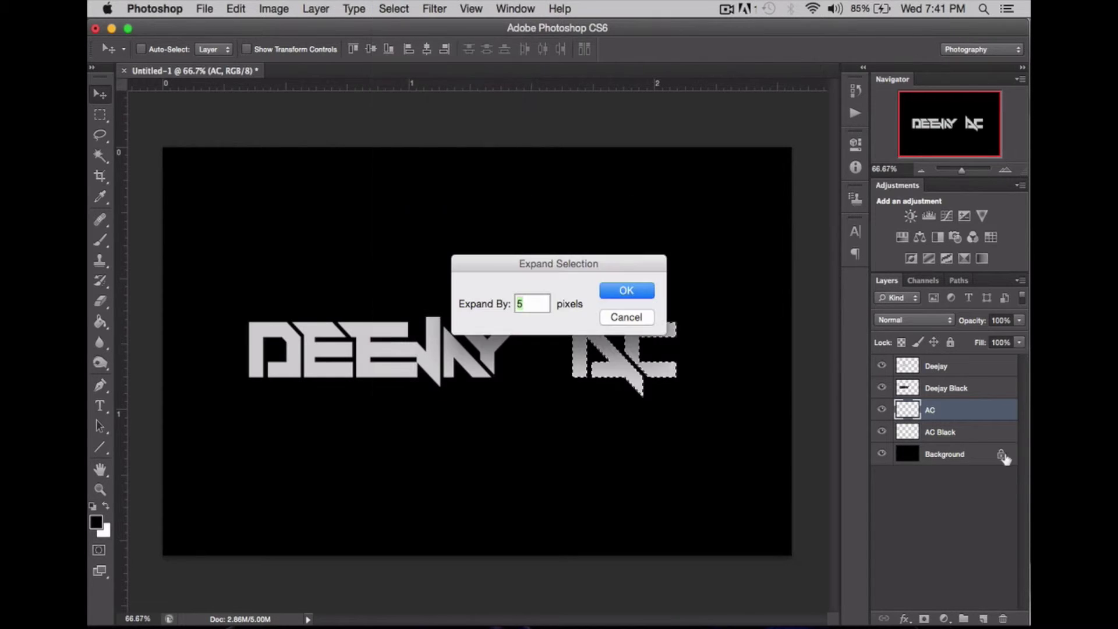
pyautogui.press('Return')
# Fill the expanded AC selection with black on the AC Black layer, deselect it and check it by toggling the Background's visibility.
pyautogui.click(920, 434)
pyautogui.click(204, 8)
pyautogui.moveTo(235, 8)
pyautogui.click(250, 402)
pyautogui.press('Return')
pyautogui.press('super+d')
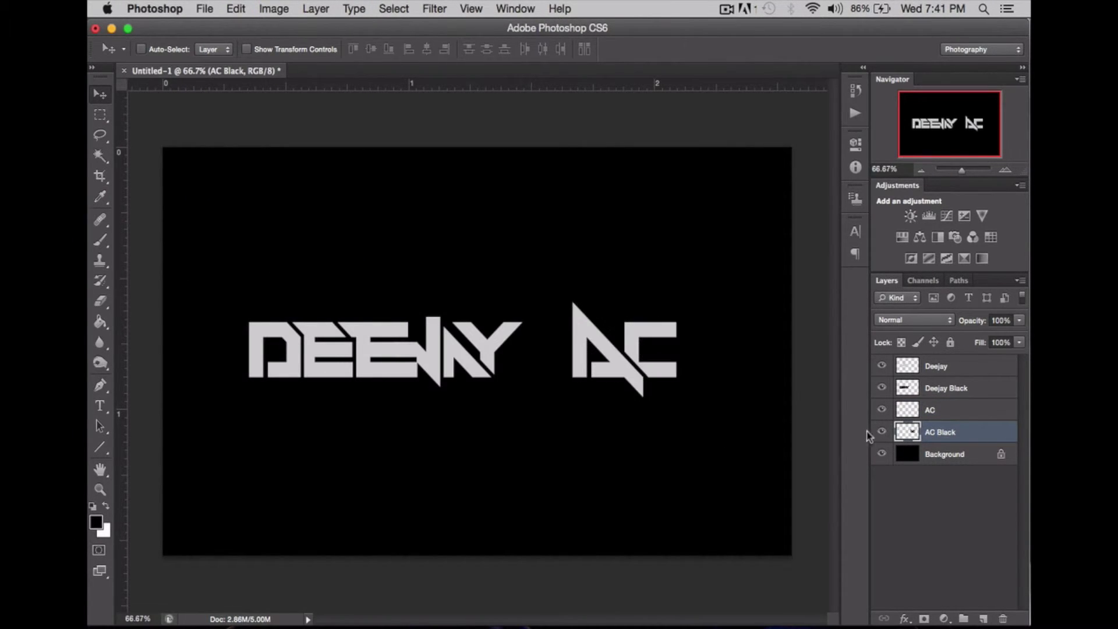
pyautogui.click(882, 454)
pyautogui.click(882, 454)
# Add two empty layers: DeeJay Color beneath Deejay Black, and AC Color beneath AC Black.
pyautogui.click(943, 365)
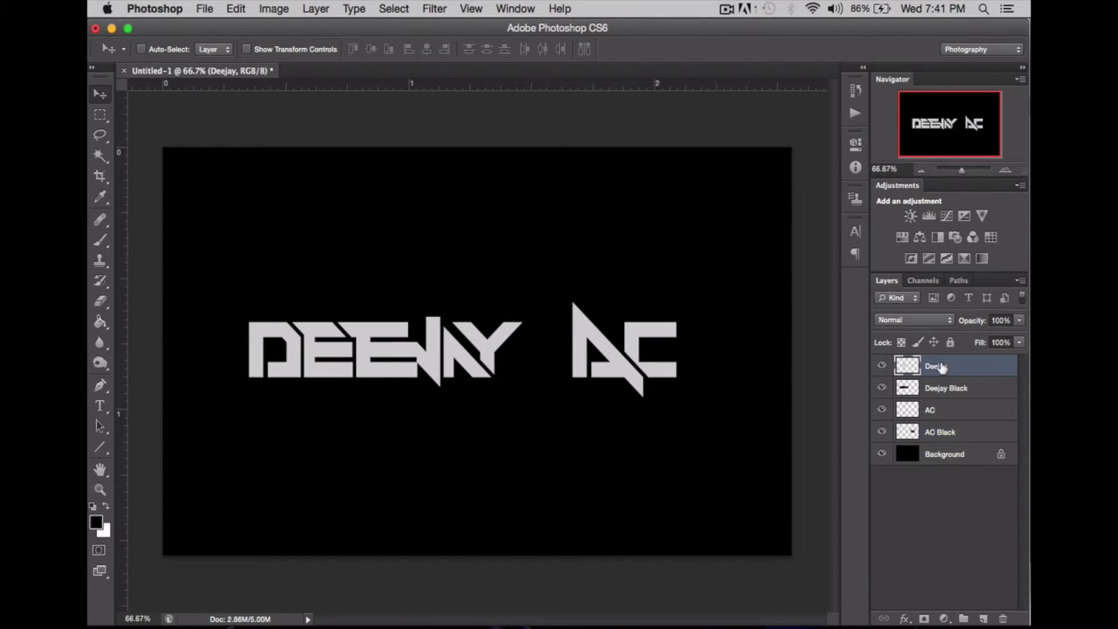
pyautogui.click(944, 388)
pyautogui.click(984, 618)
pyautogui.moveTo(973, 383); pyautogui.dragTo(971, 431)
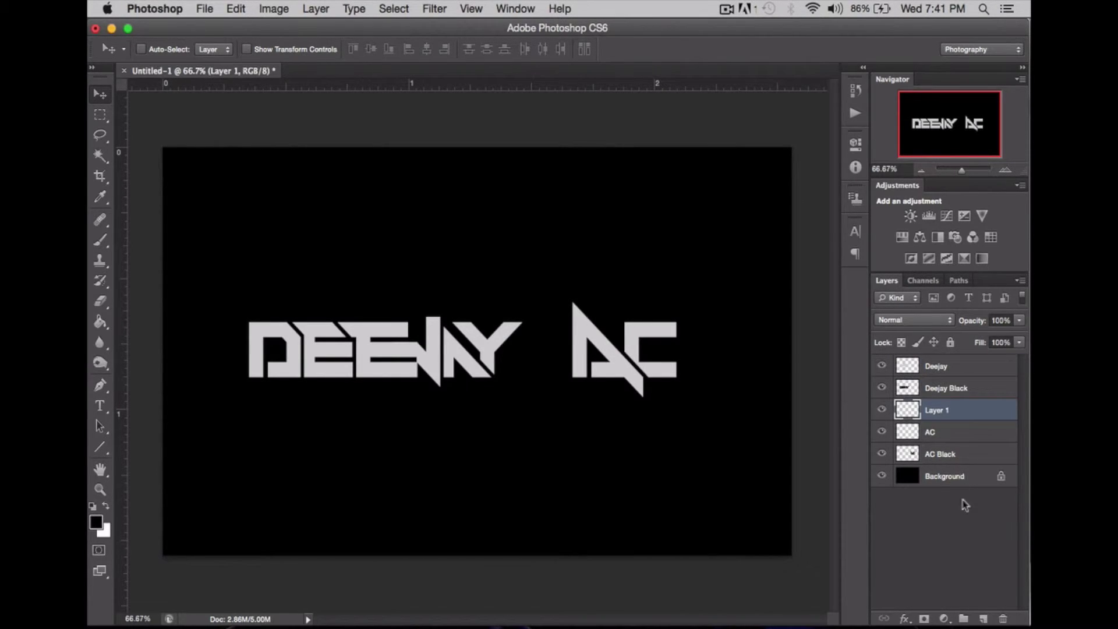
pyautogui.click(967, 479)
pyautogui.click(984, 618)
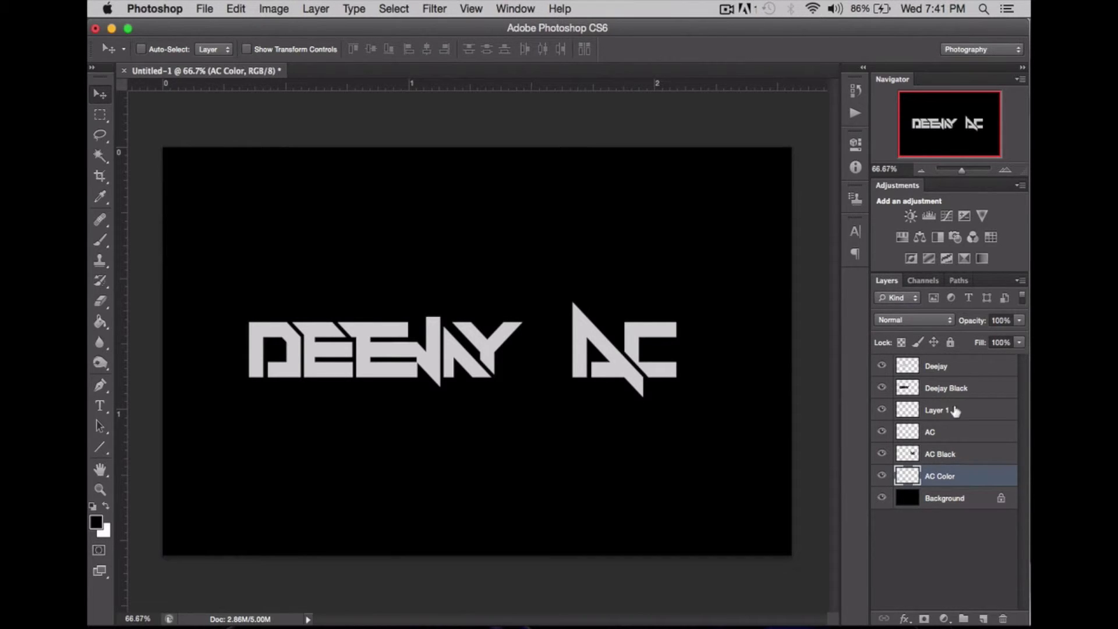
pyautogui.click(940, 414)
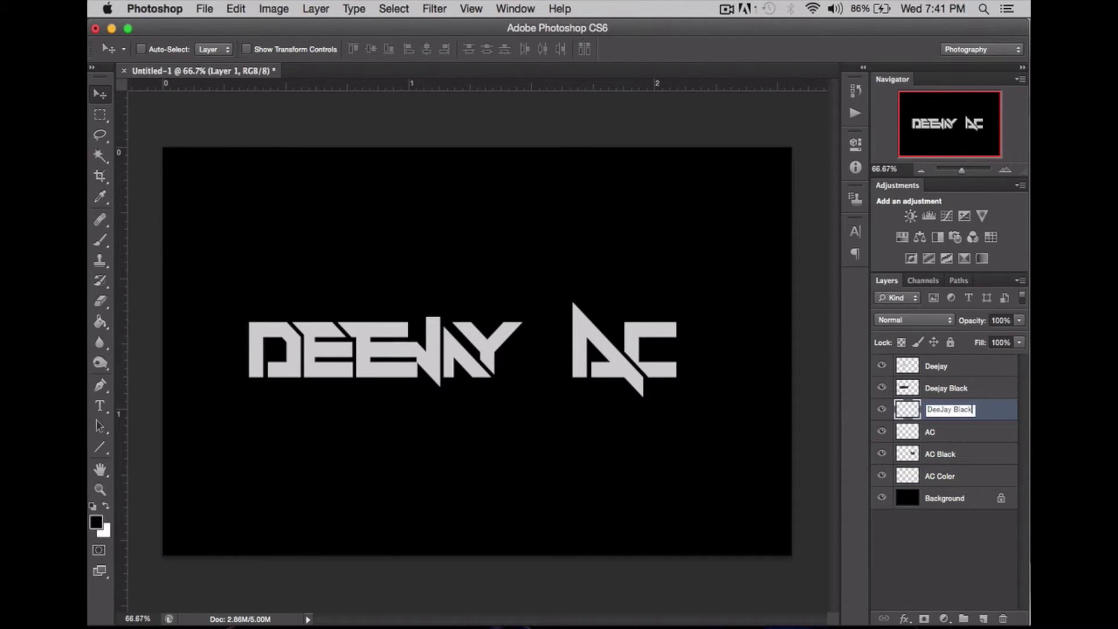
# Load the Deejay Black outline as a selection and expand it, keeping the DeeJay Color layer active.
pyautogui.keyDown('super'); pyautogui.click(904, 384); pyautogui.keyUp('super')
pyautogui.click(393, 8)
pyautogui.moveTo(500, 207)
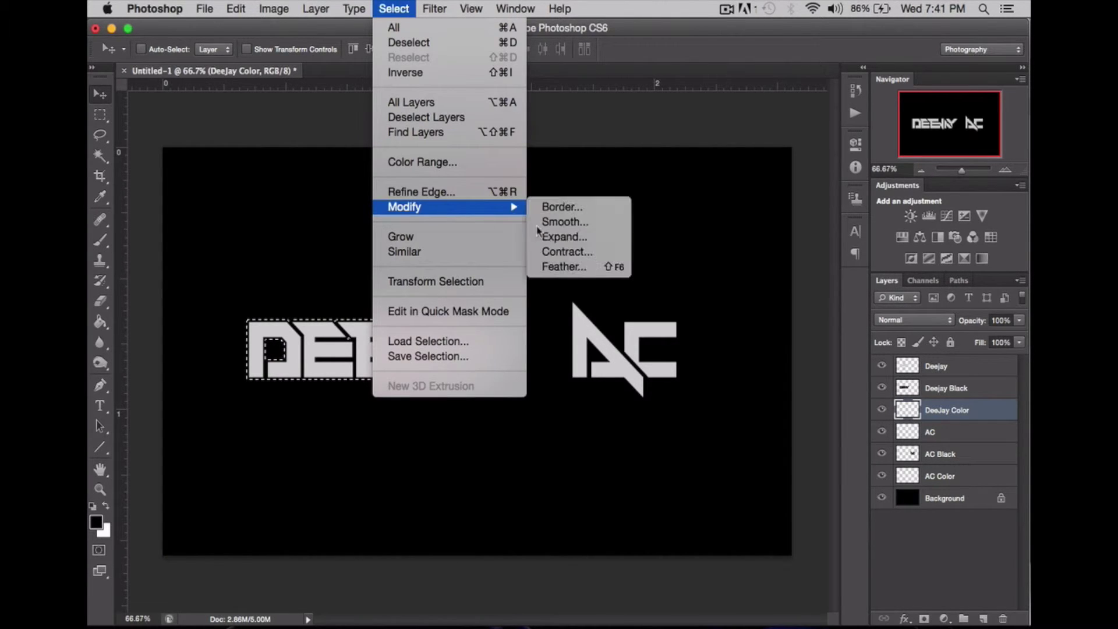
pyautogui.click(539, 234)
pyautogui.press('Return')
# Paint the expanded DEEJAY selection white on the DeeJay Color layer with a 68 px brush.
pyautogui.press('b')
pyautogui.press('x')
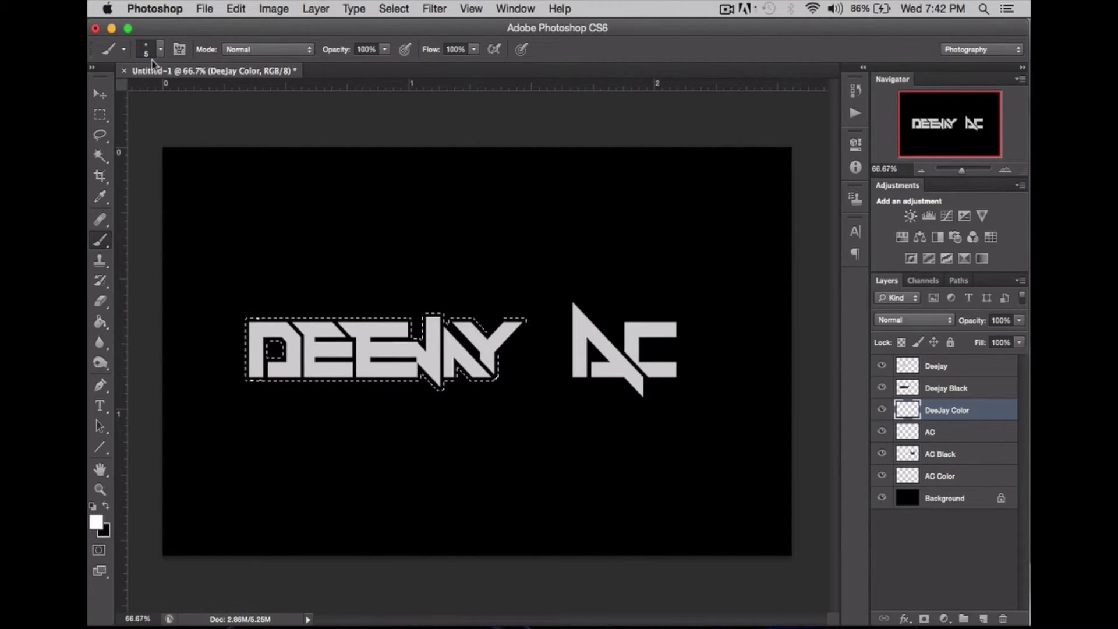
pyautogui.click(152, 55)
pyautogui.click(157, 98)
pyautogui.moveTo(250, 318)
pyautogui.mouseDown()
pyautogui.moveTo(299, 522)
pyautogui.moveTo(324, 372)
pyautogui.mouseUp()
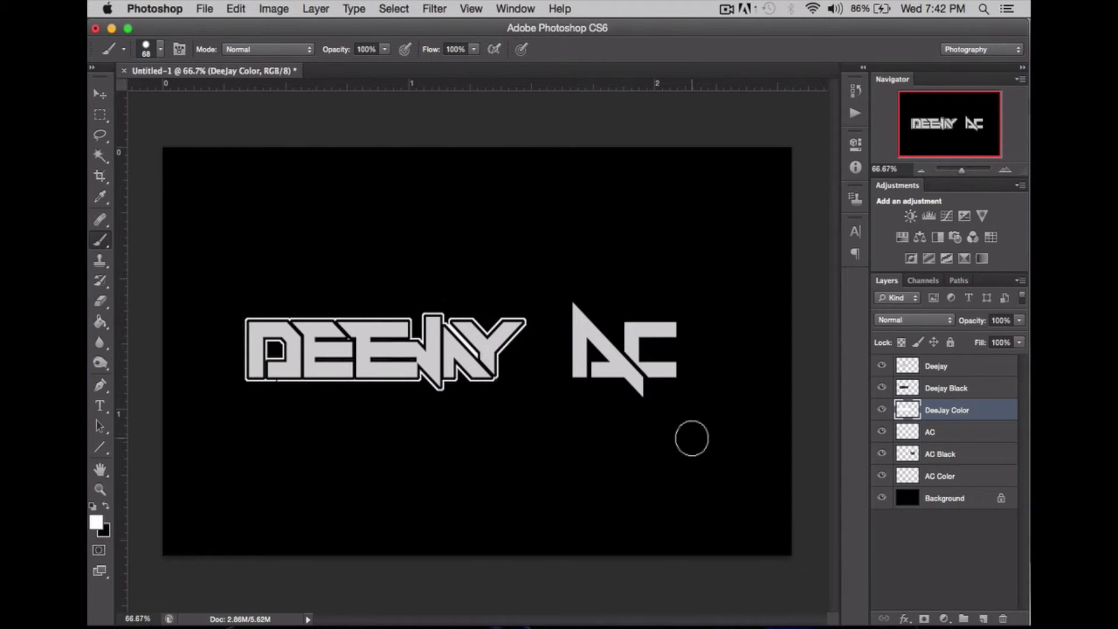
# Load and expand the AC Black outline, paint it white on the AC Color layer and deselect.
pyautogui.click(960, 473)
pyautogui.keyDown('super'); pyautogui.click(911, 458); pyautogui.keyUp('super')
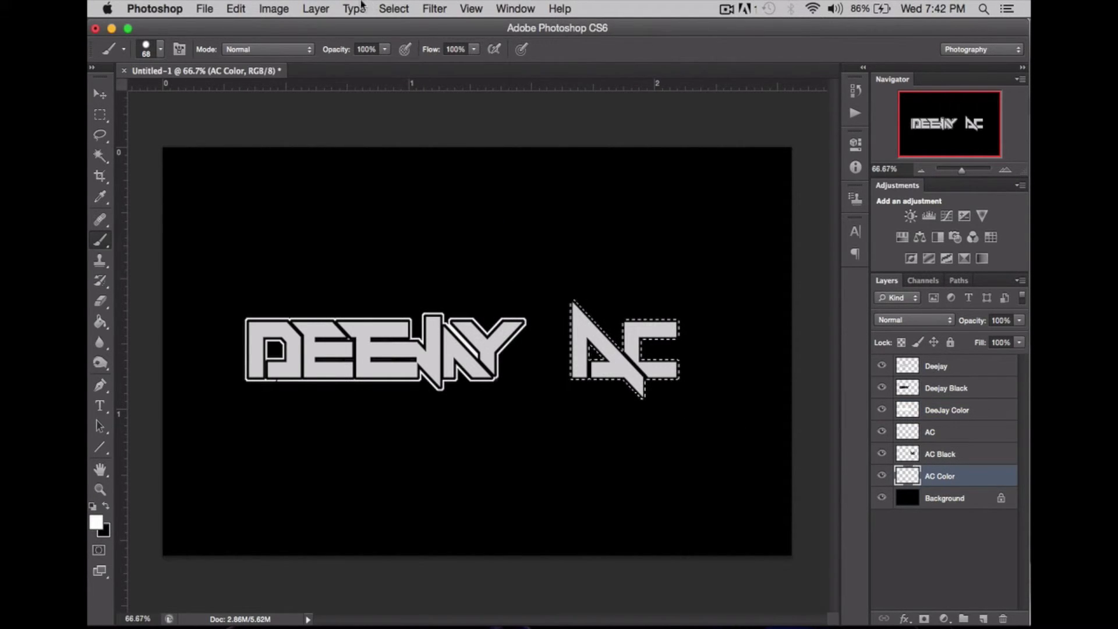
pyautogui.click(394, 9)
pyautogui.moveTo(408, 208)
pyautogui.click(609, 234)
pyautogui.press('Return')
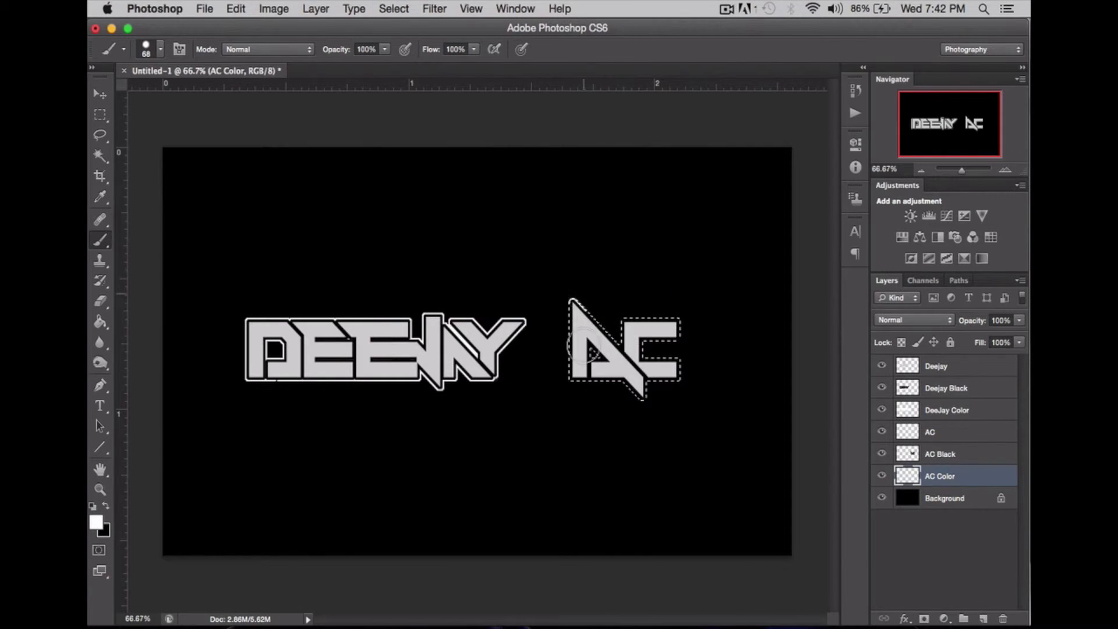
pyautogui.press('super+d')
pyautogui.click(981, 411)
pyautogui.click(959, 475)
pyautogui.keyDown('super'); pyautogui.click(908, 476); pyautogui.keyUp('super')
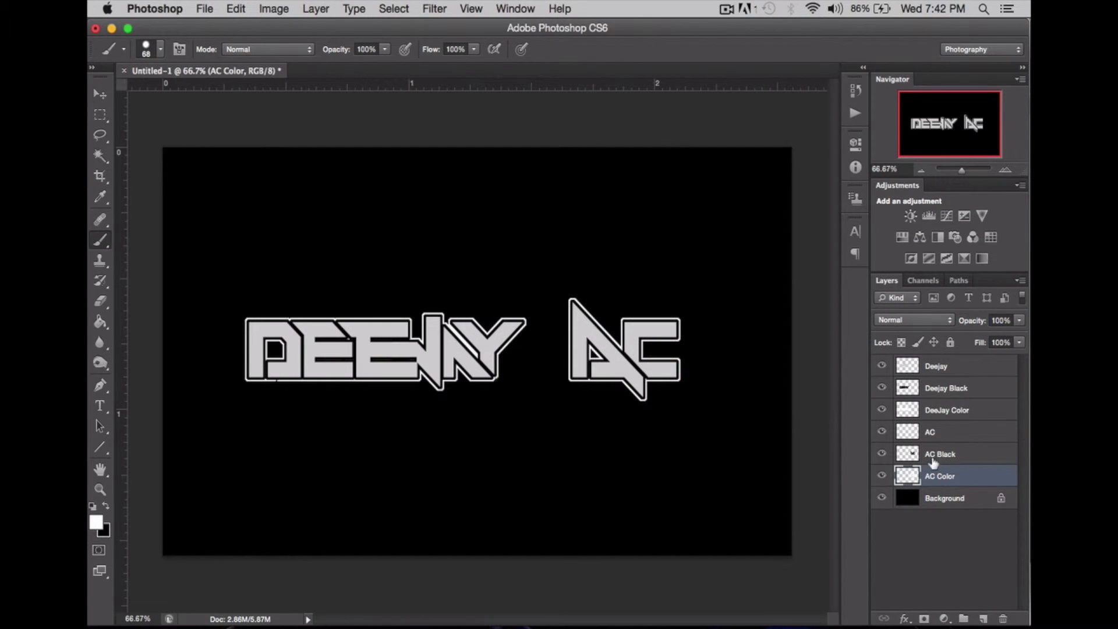
# Apply a dark red Color Overlay to the DeeJay Color layer.
pyautogui.doubleClick(990, 410)
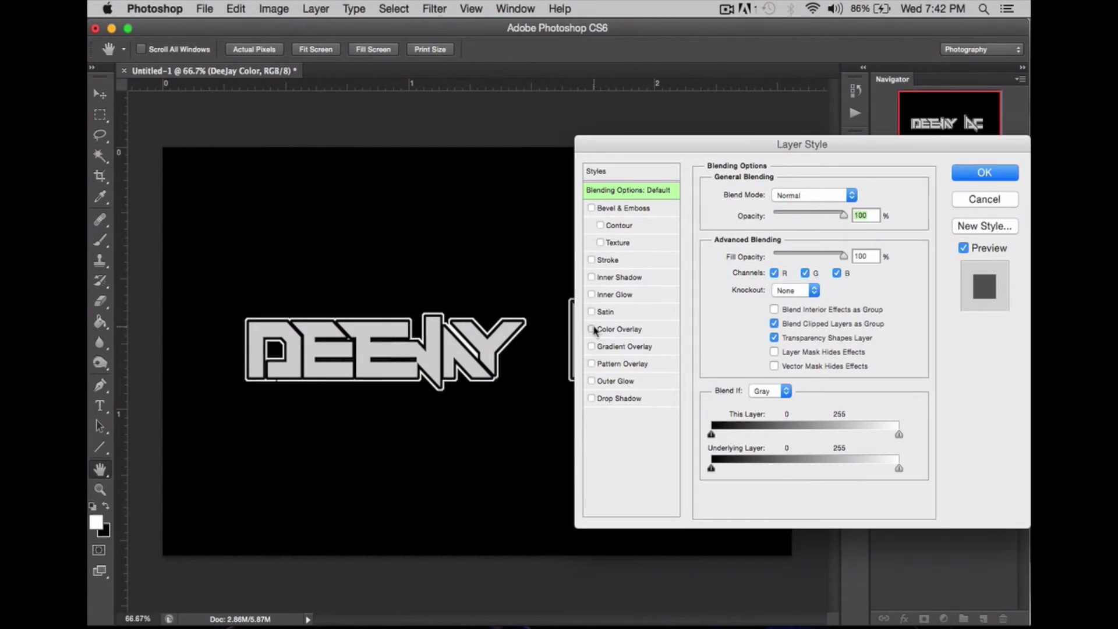
pyautogui.click(597, 330)
pyautogui.click(860, 198)
pyautogui.moveTo(838, 337); pyautogui.dragTo(839, 269)
pyautogui.moveTo(794, 320); pyautogui.dragTo(861, 348)
pyautogui.press('Return')
pyautogui.press('Return')
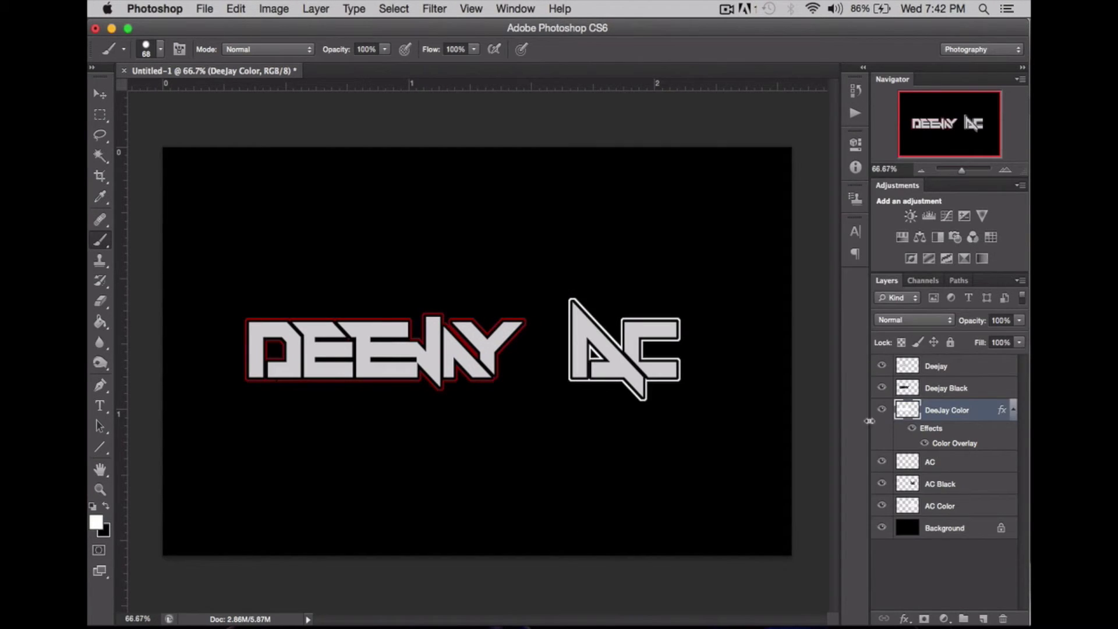
# Copy the layer style from DeeJay Color and paste it onto AC Color.
pyautogui.rightClick(936, 418)
pyautogui.click(920, 374)
pyautogui.rightClick(948, 513)
pyautogui.click(908, 383)
# Erase the stray red spike beneath the first D's stem on the DeeJay Color layer with a 12 px eraser.
pyautogui.press('super+equal')
pyautogui.press('super+equal')
pyautogui.press('super+equal')
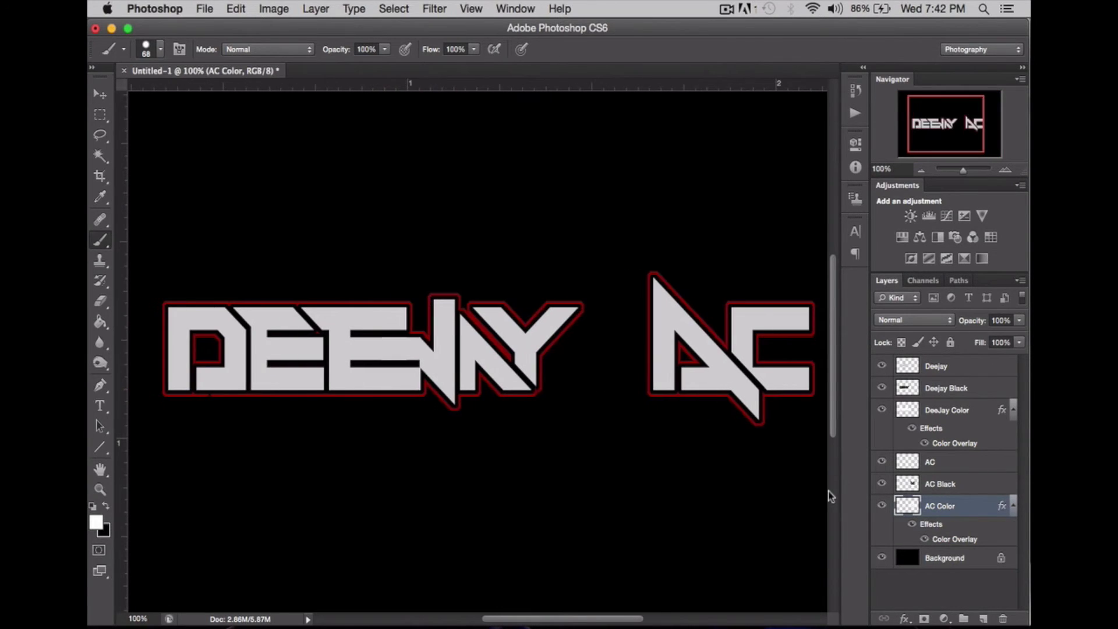
pyautogui.hscroll(-5, 829, 490)
pyautogui.press('e')
pyautogui.click(155, 50)
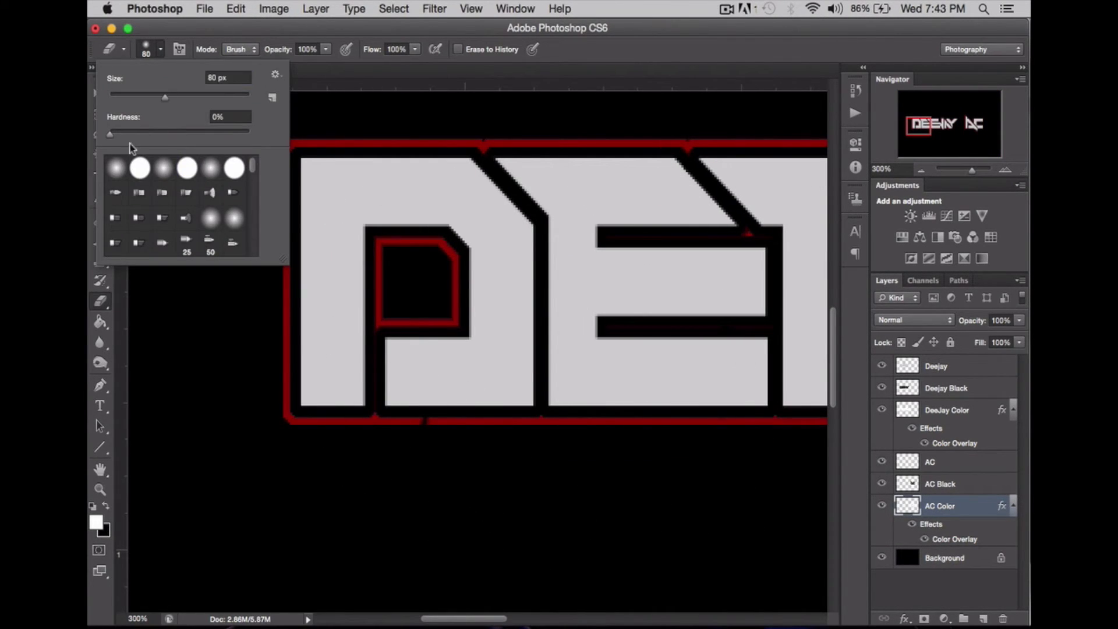
pyautogui.click(375, 410)
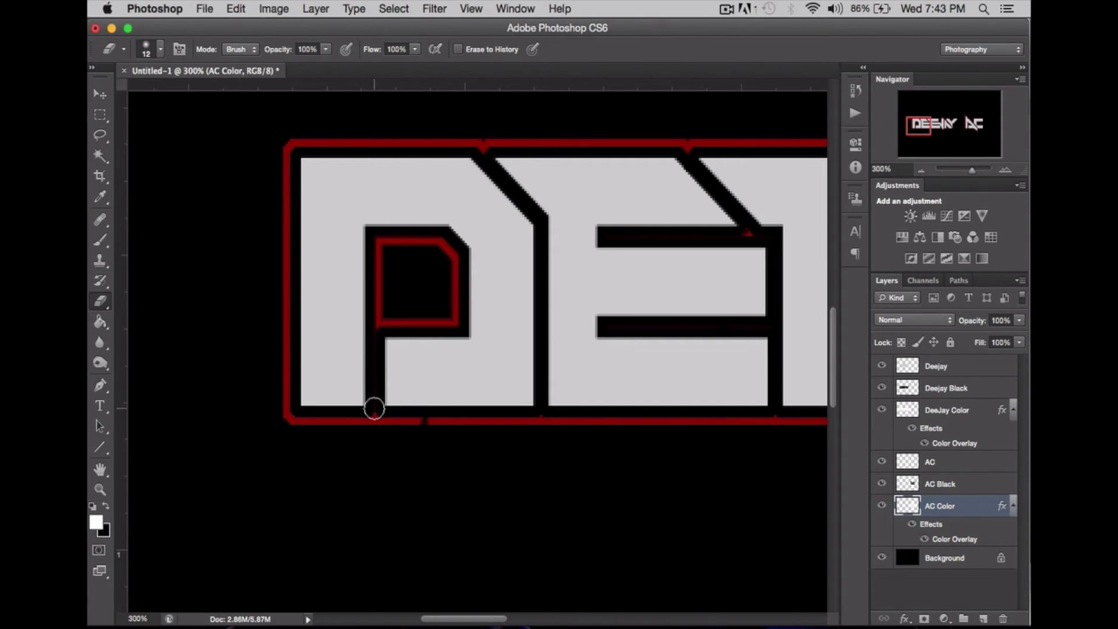
pyautogui.click(968, 410)
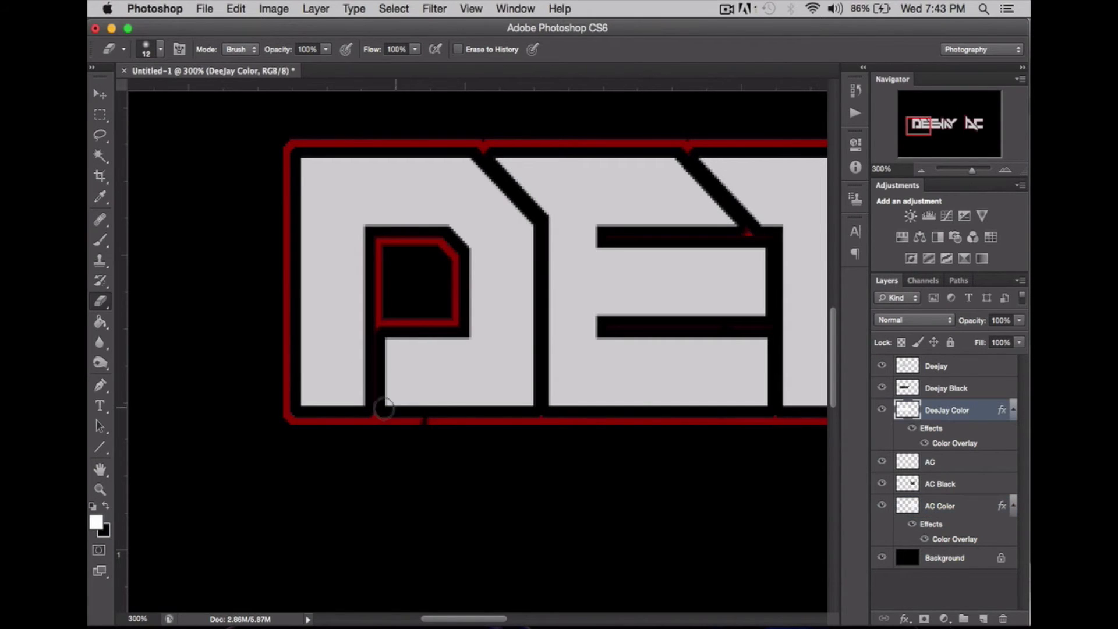
pyautogui.click(160, 49)
pyautogui.moveTo(221, 135); pyautogui.dragTo(222, 137)
pyautogui.click(373, 400)
# Try to patch the outline beneath the D with a small white-filled rectangle on a new layer merged down.
pyautogui.press('m')
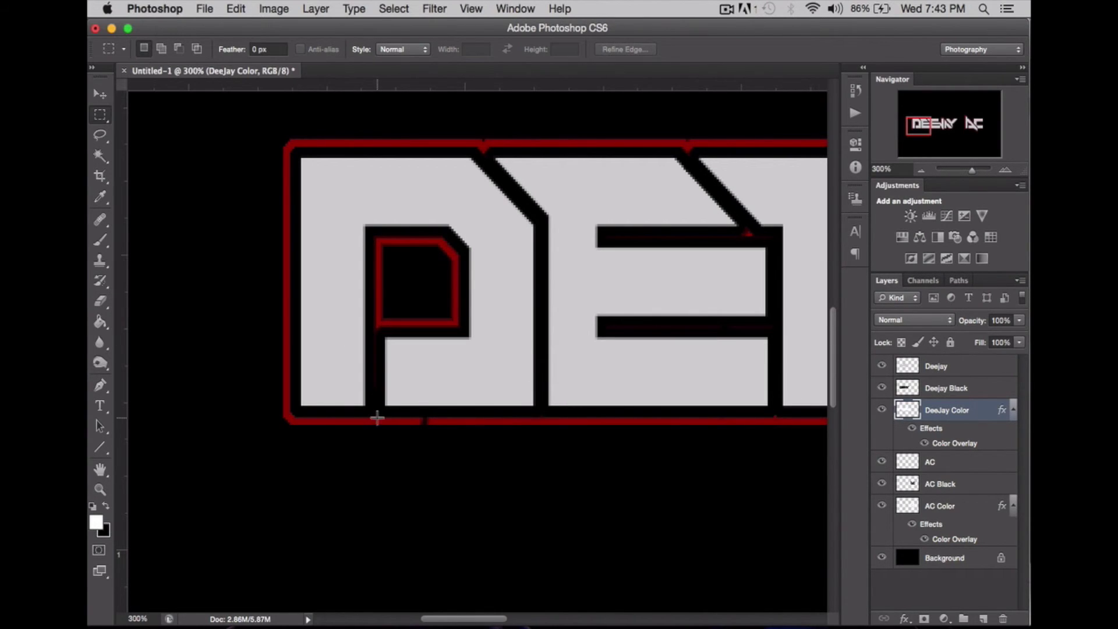
pyautogui.moveTo(377, 411)
pyautogui.mouseDown()
pyautogui.moveTo(422, 434)
pyautogui.moveTo(385, 429)
pyautogui.mouseUp()
pyautogui.press('alt+shift+super+n')
pyautogui.hotkey('alt', 'BackSpace')
pyautogui.press('super+d')
pyautogui.press('v')
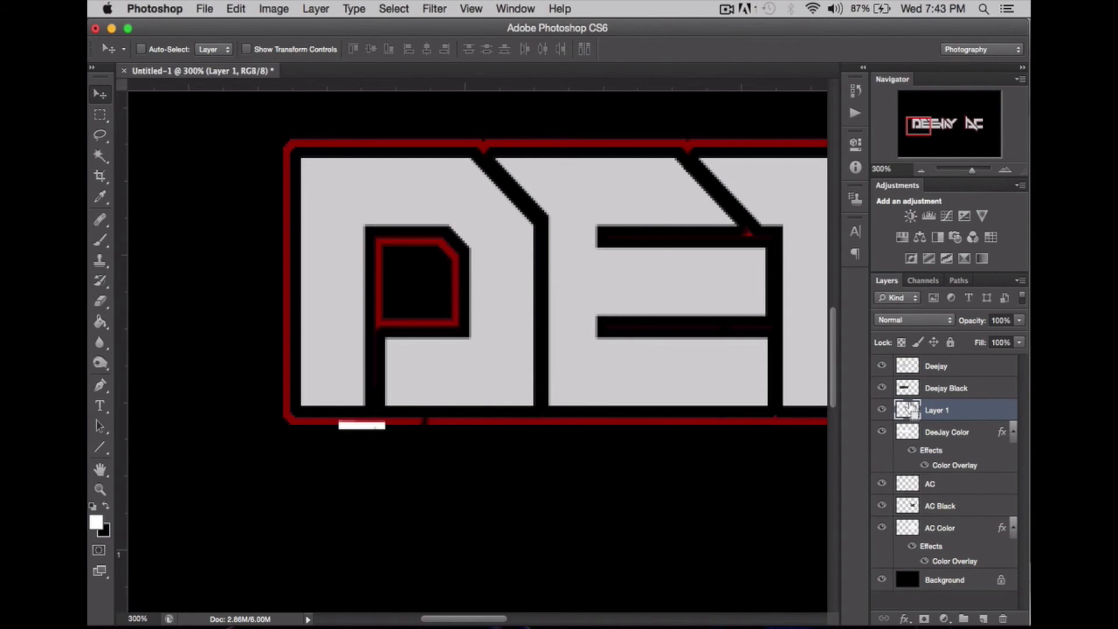
pyautogui.press('super+e')
# Rasterize the DeeJay Color layer's style and try to copy part of its red outline.
pyautogui.rightClick(932, 410)
pyautogui.click(925, 260)
pyautogui.press('super+c')
pyautogui.press('super+v')
pyautogui.press('super+z')
pyautogui.rightClick(379, 419)
pyautogui.click(370, 432)
pyautogui.rightClick(361, 426)
pyautogui.click(358, 427)
# Copy a small section of the red outline beneath the D to a new layer and move it over the gap in the bottom edge.
pyautogui.click(100, 116)
pyautogui.click(413, 395)
pyautogui.moveTo(366, 412); pyautogui.dragTo(412, 429)
pyautogui.rightClick(375, 425)
pyautogui.click(446, 472)
pyautogui.press('v')
pyautogui.keyDown('alt'); pyautogui.moveTo(452, 476); pyautogui.dragTo(425, 447); pyautogui.keyUp('alt')
# Erase the leftover red spikes around the DEEJAY letters on the DeeJay Color layer and check the AC outline.
pyautogui.hscroll(5, 483, 449)
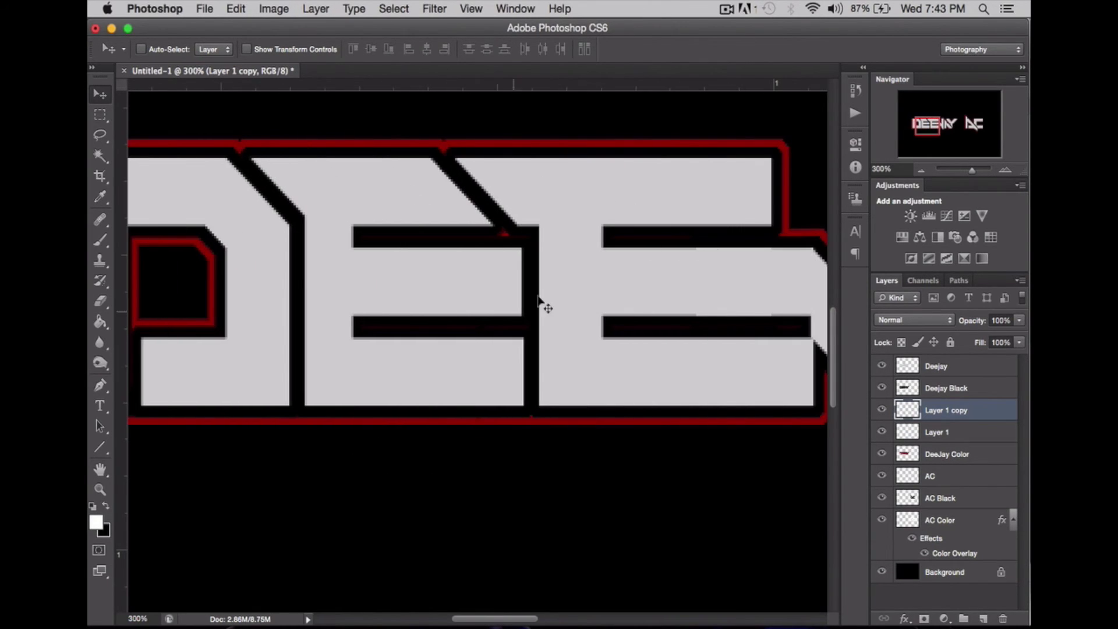
pyautogui.press('x')
pyautogui.press('e')
pyautogui.click(954, 455)
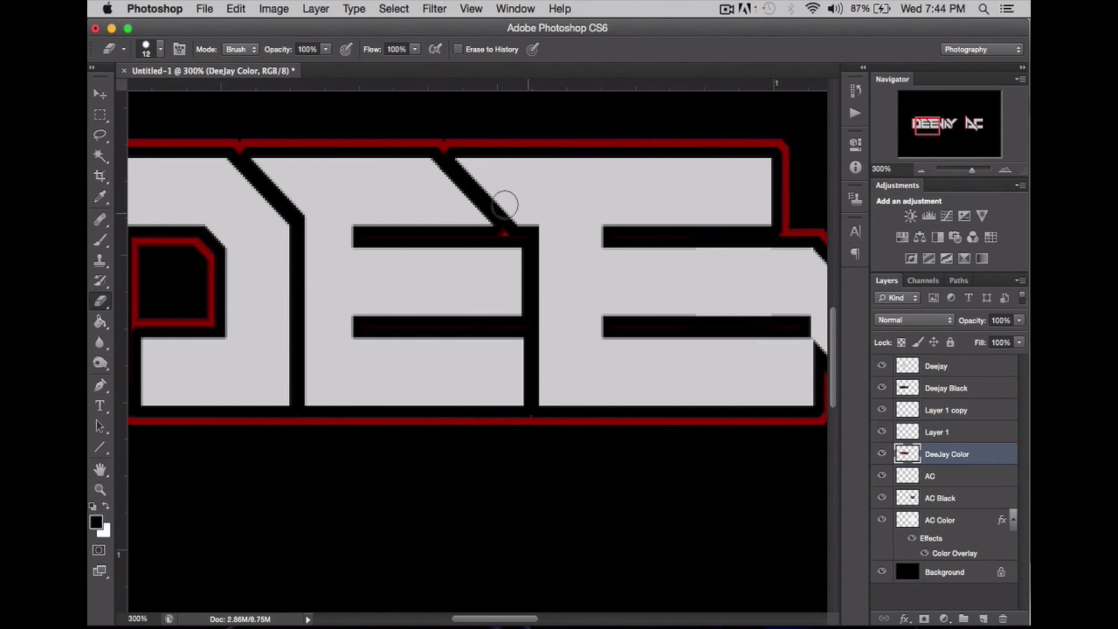
pyautogui.hscroll(12, 742, 161)
pyautogui.hscroll(20, 743, 161)
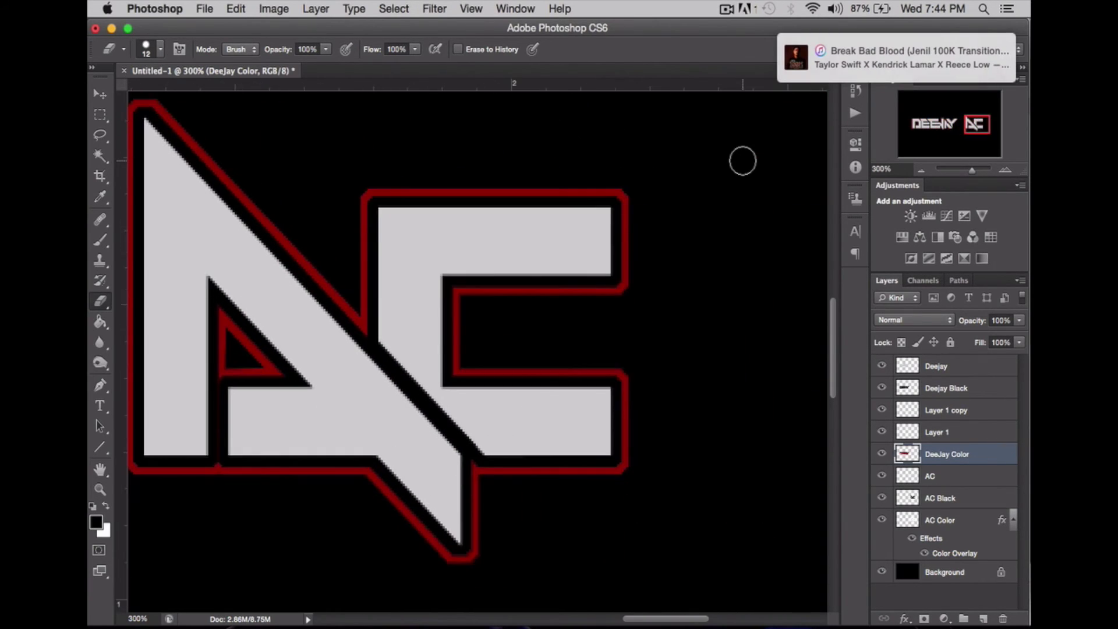
pyautogui.hscroll(-5, 743, 161)
pyautogui.press('super+0')
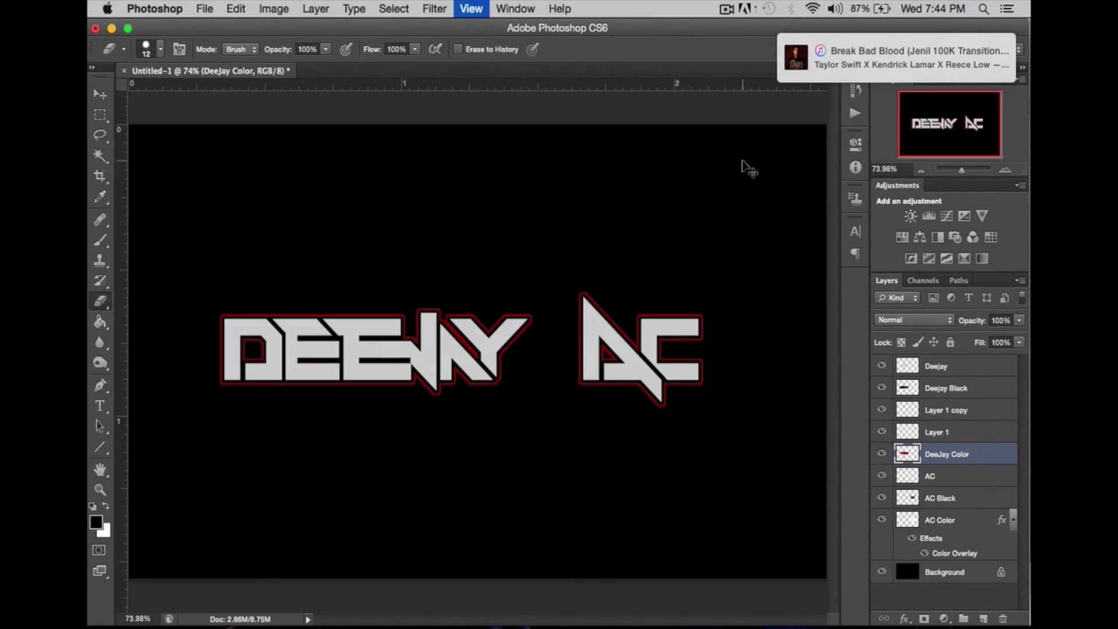
# Merge Layer 1 copy, Layer 1 and DeeJay Color into one outline layer.
pyautogui.keyDown('shift'); pyautogui.click(938, 415); pyautogui.keyUp('shift')
pyautogui.press('super+e')
pyautogui.click(976, 387)
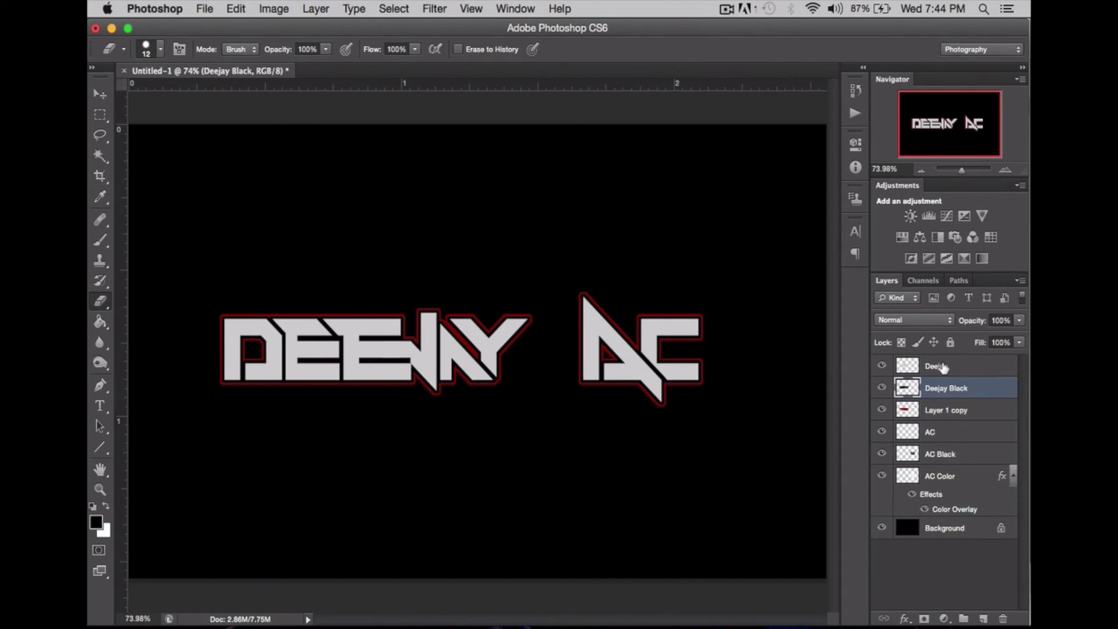
# Apply a linear Gradient Overlay from medium grey to white at 90° to the Deejay layer.
pyautogui.doubleClick(977, 363)
pyautogui.click(592, 347)
pyautogui.click(623, 346)
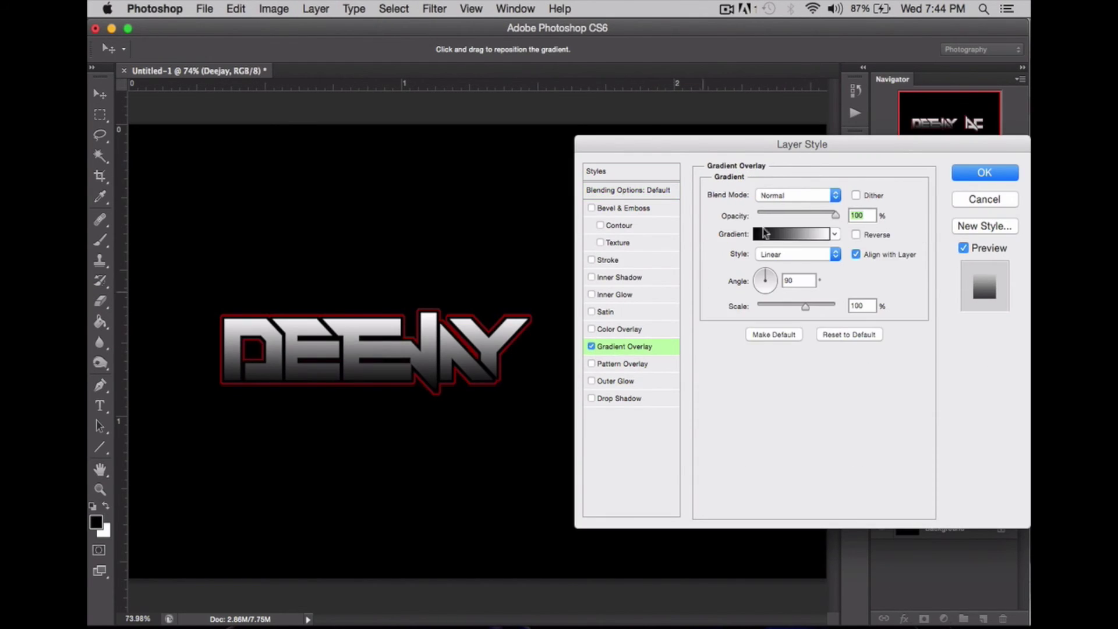
pyautogui.click(763, 228)
pyautogui.doubleClick(633, 339)
pyautogui.moveTo(651, 369); pyautogui.dragTo(624, 384)
pyautogui.press('Return')
pyautogui.press('Return')
pyautogui.press('Return')
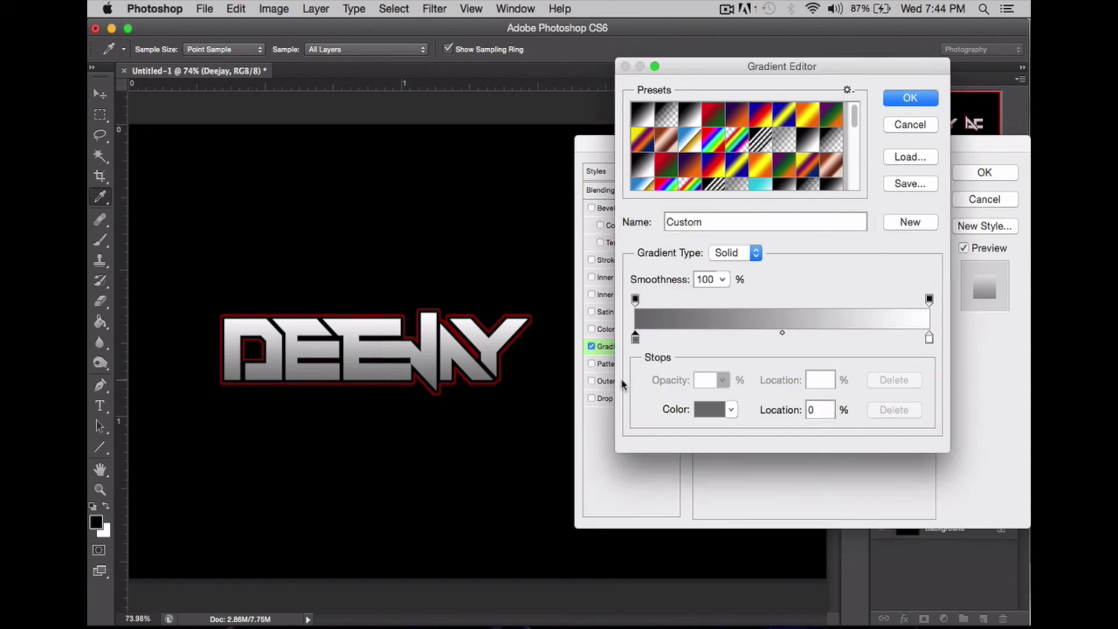
# Copy the layer style from the Deejay layer and paste it onto the AC layer.
pyautogui.rightClick(943, 366)
pyautogui.click(912, 370)
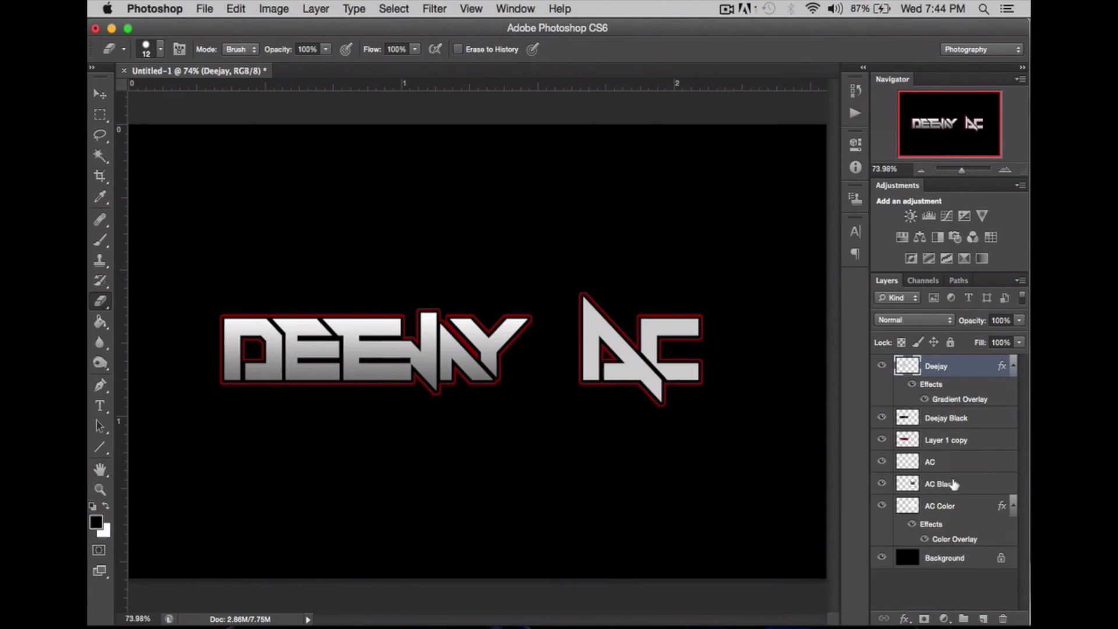
pyautogui.click(946, 462)
pyautogui.rightClick(951, 463)
pyautogui.click(921, 384)
# Inspect the finished logo at 100%, toggling the Background layer's visibility off and on.
pyautogui.press('super+plus')
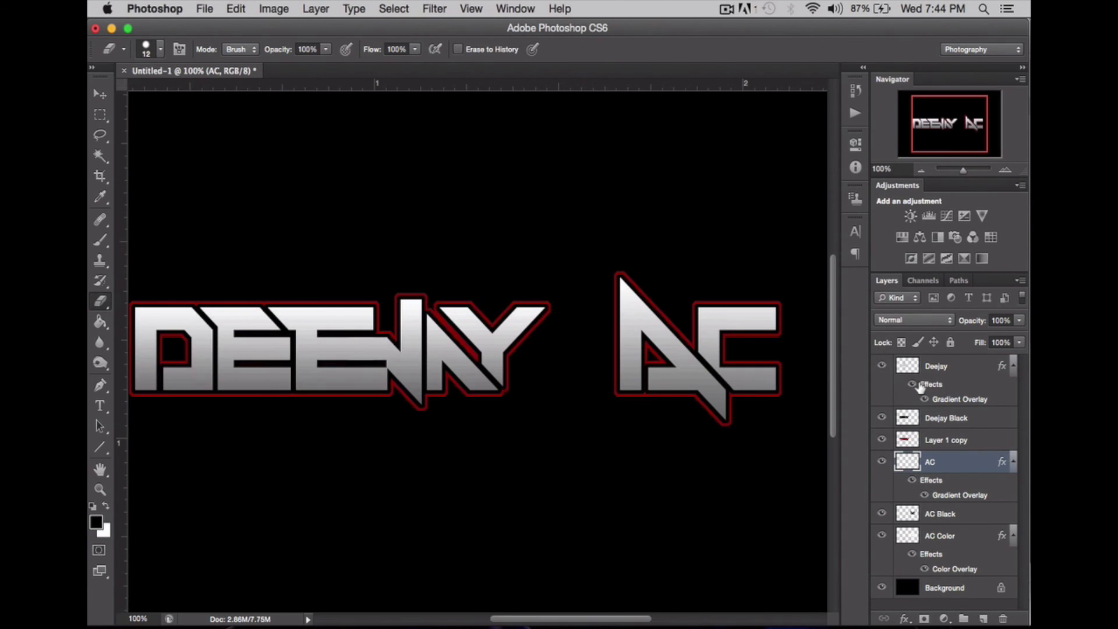
pyautogui.hscroll(-2, 733, 419)
pyautogui.hscroll(1, 733, 419)
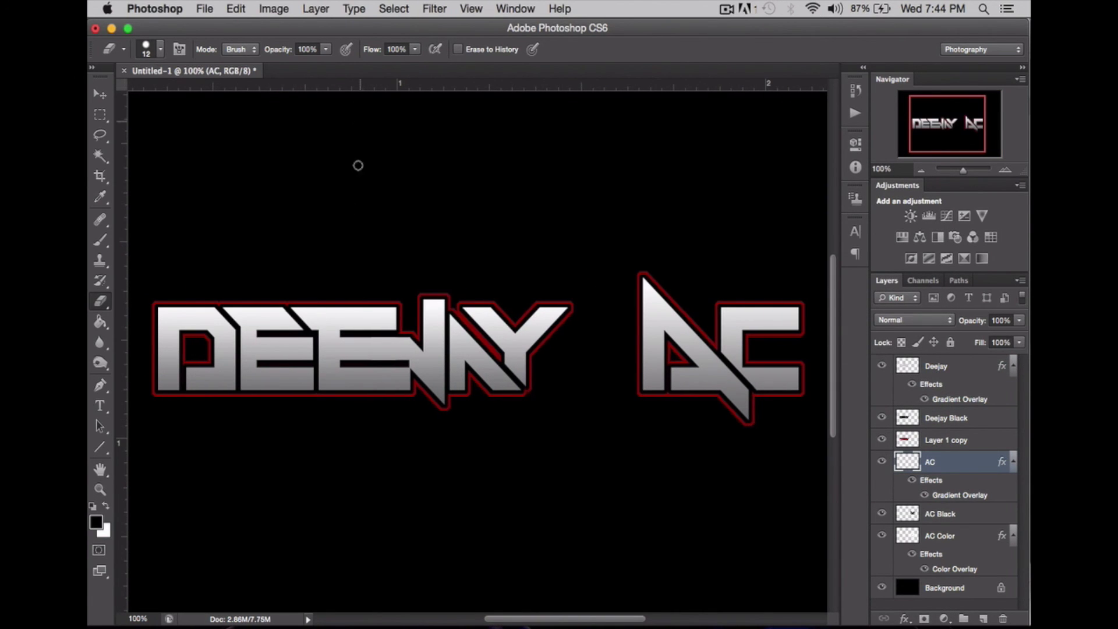
pyautogui.click(882, 587)
pyautogui.click(881, 587)
pyautogui.click(881, 587)
pyautogui.click(881, 587)
pyautogui.click(726, 9)
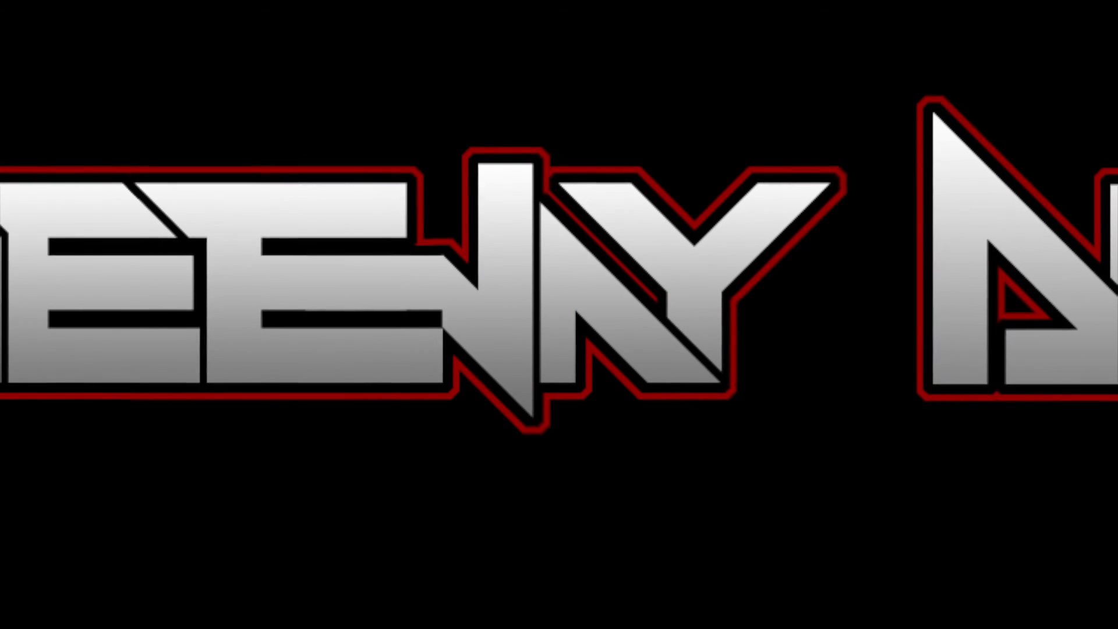